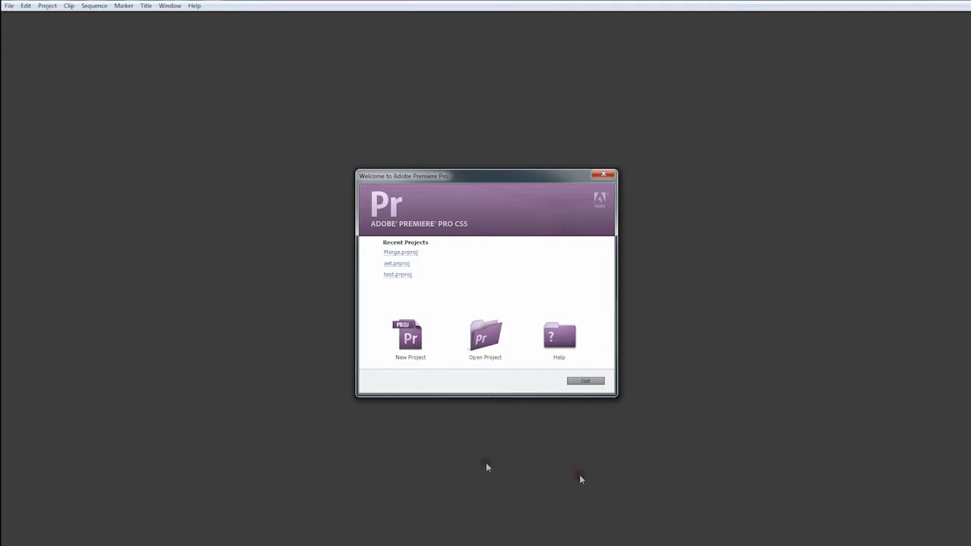
# Create a new project with HDV capture format, named 'HRL4'
pyautogui.click(423, 351)
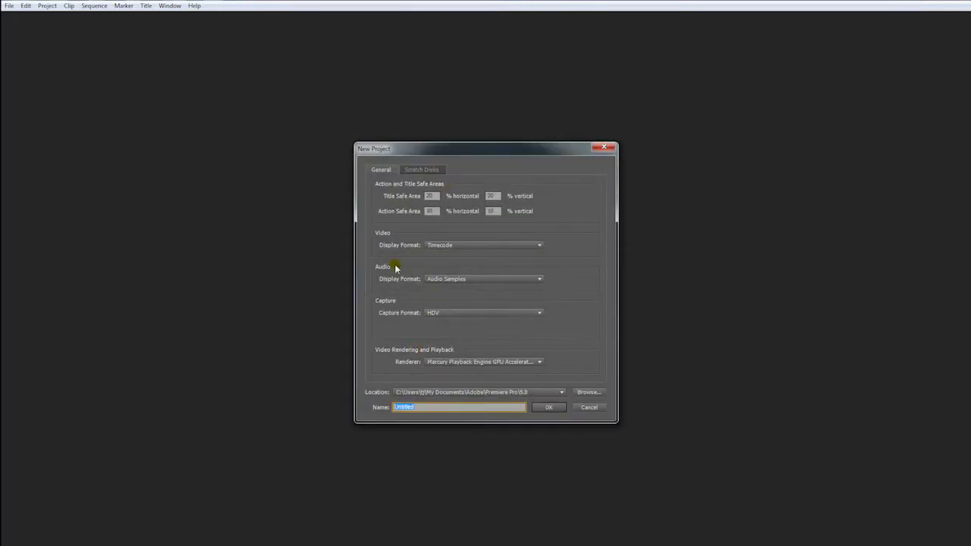
pyautogui.click(540, 313)
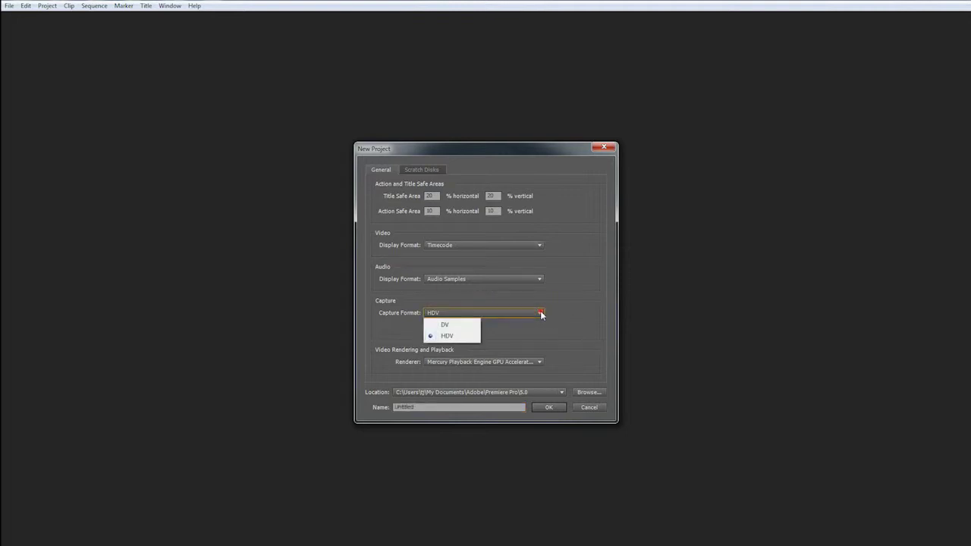
pyautogui.click(540, 313)
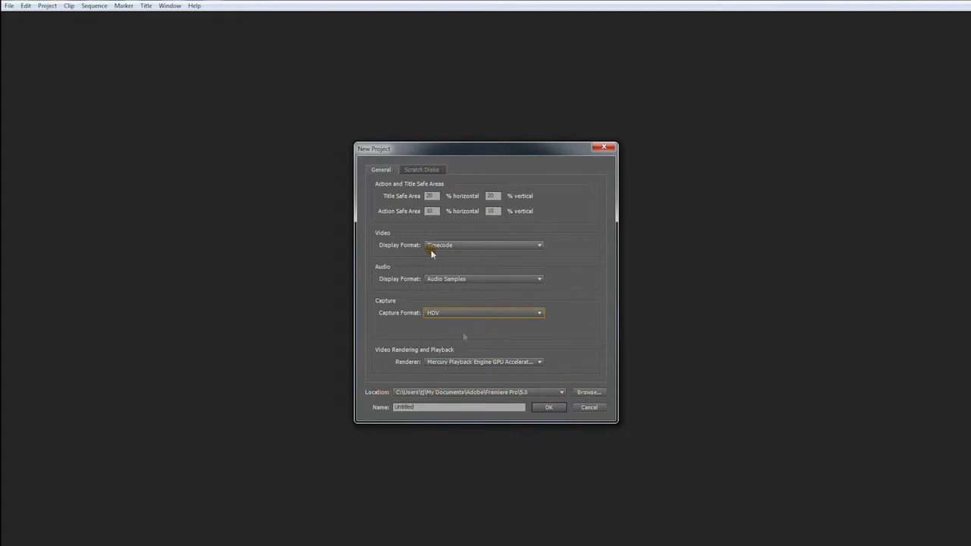
pyautogui.click(446, 407)
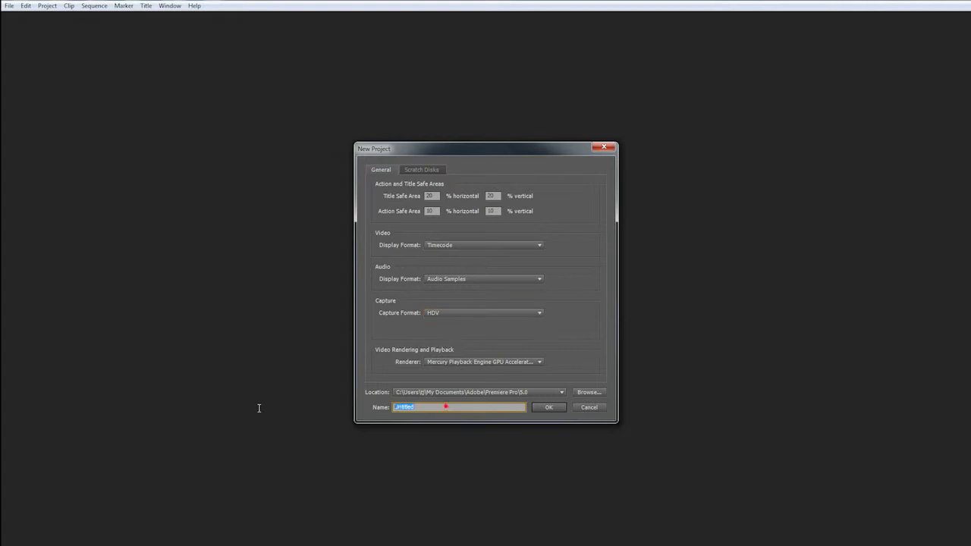
pyautogui.press('BackSpace')
pyautogui.write('HRL4')
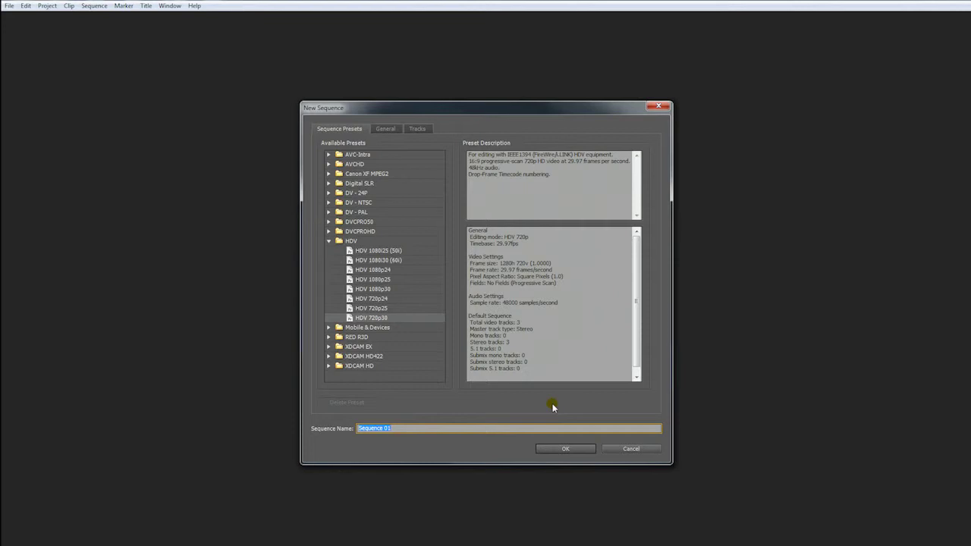
# Create Sequence 01 from the HDV 720p30 preset
pyautogui.click(329, 240)
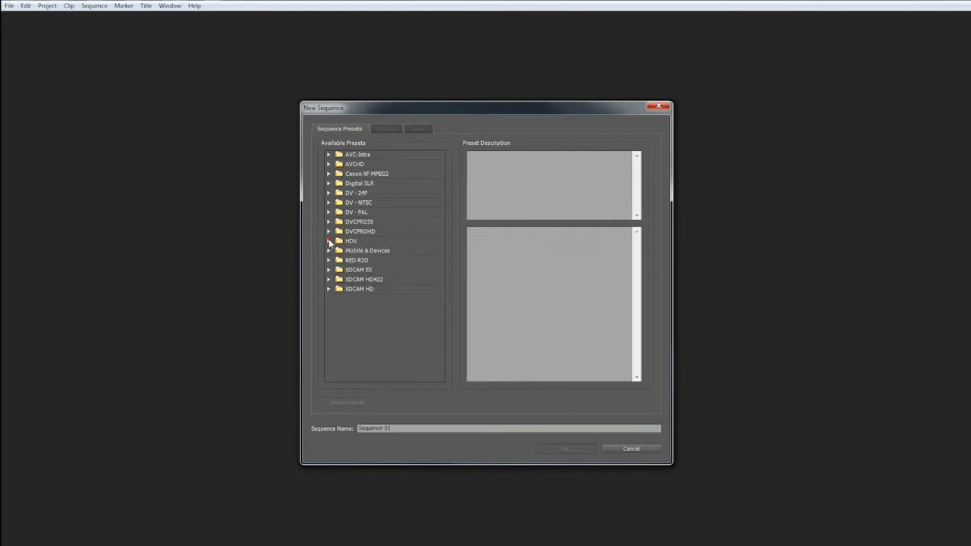
pyautogui.click(329, 242)
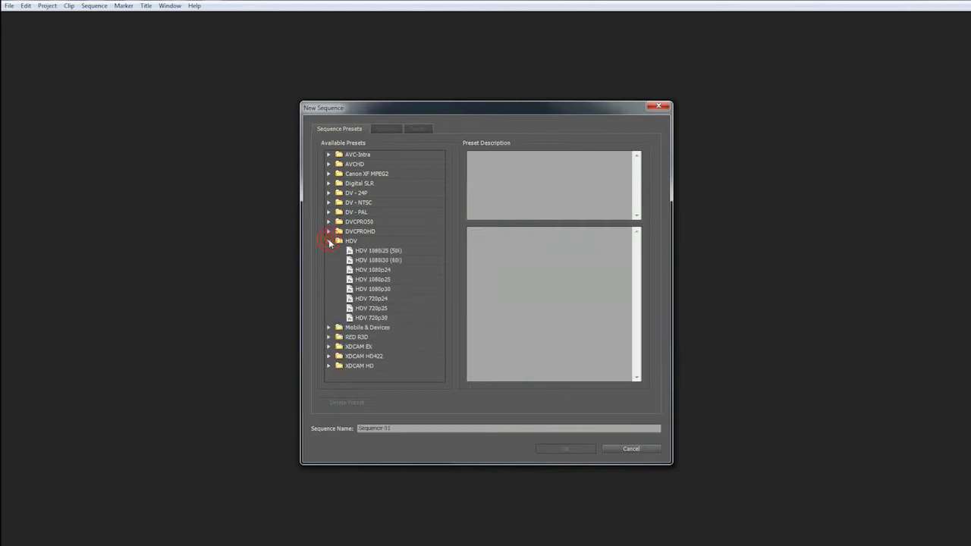
pyautogui.click(376, 317)
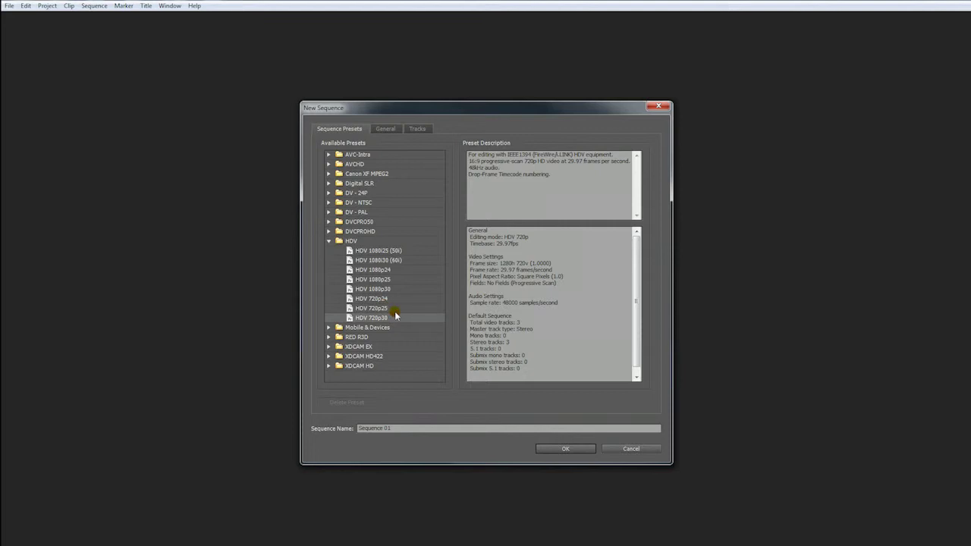
pyautogui.click(568, 449)
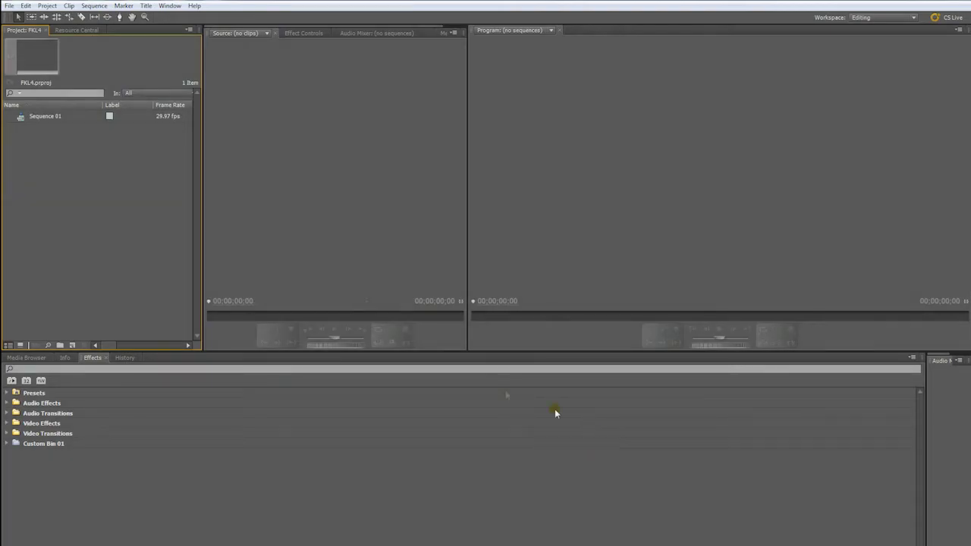
# Open Sequence 01 in the timeline from the Project panel
pyautogui.click(46, 118)
pyautogui.click(46, 117)
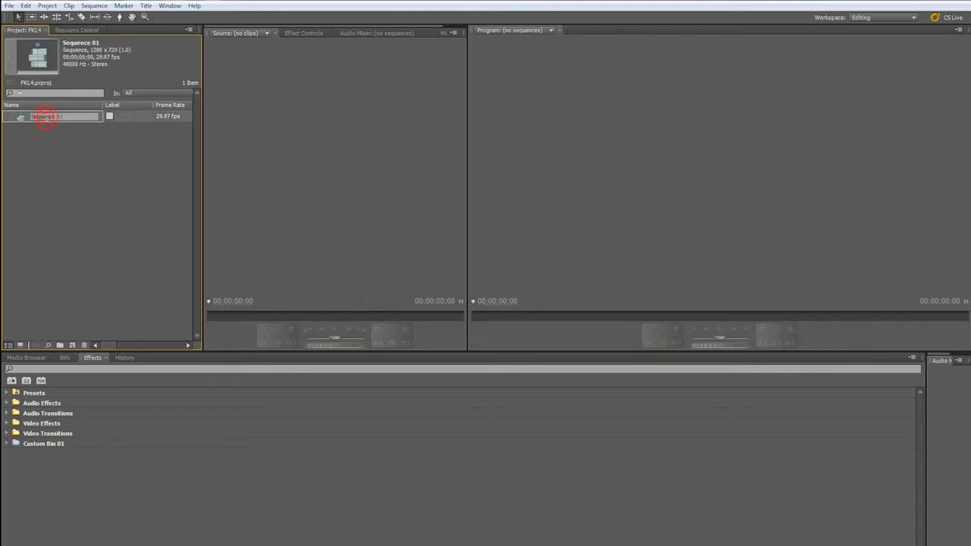
pyautogui.click(37, 142)
pyautogui.doubleClick(22, 118)
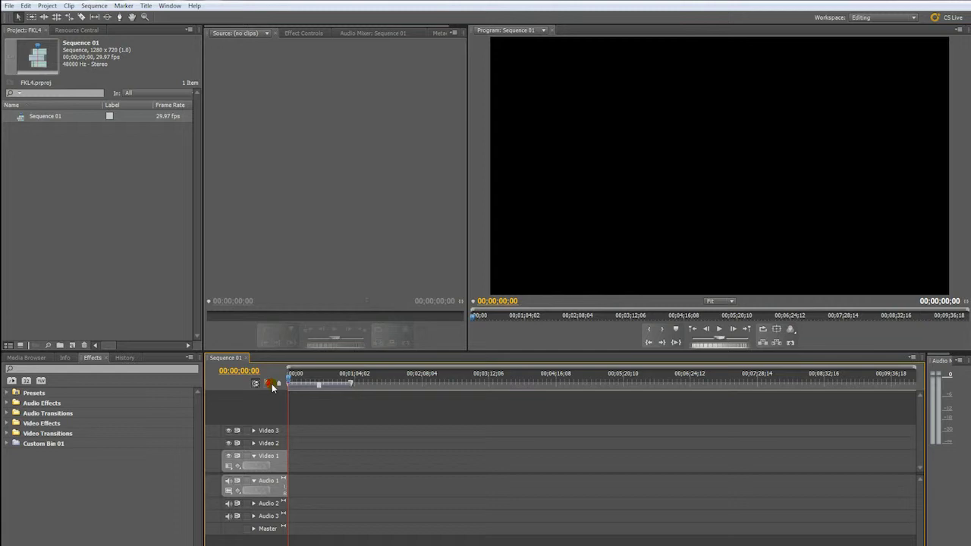
pyautogui.click(58, 190)
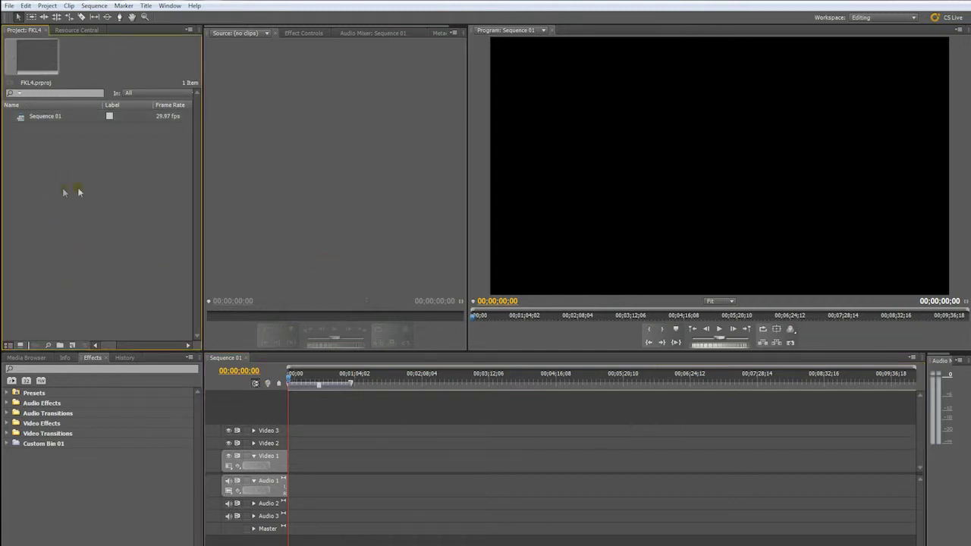
# Import the episode media files, including both host videos, into the project
pyautogui.click(10, 6)
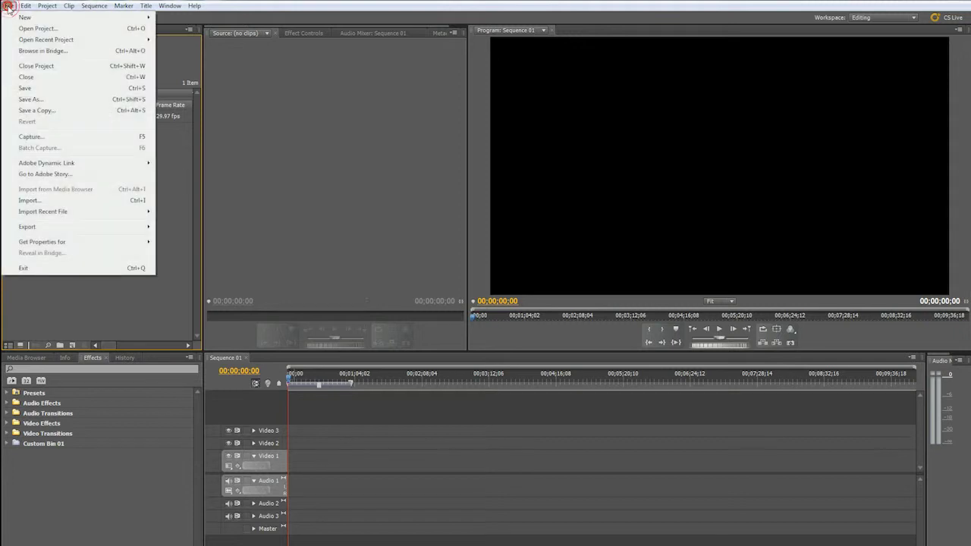
pyautogui.click(41, 201)
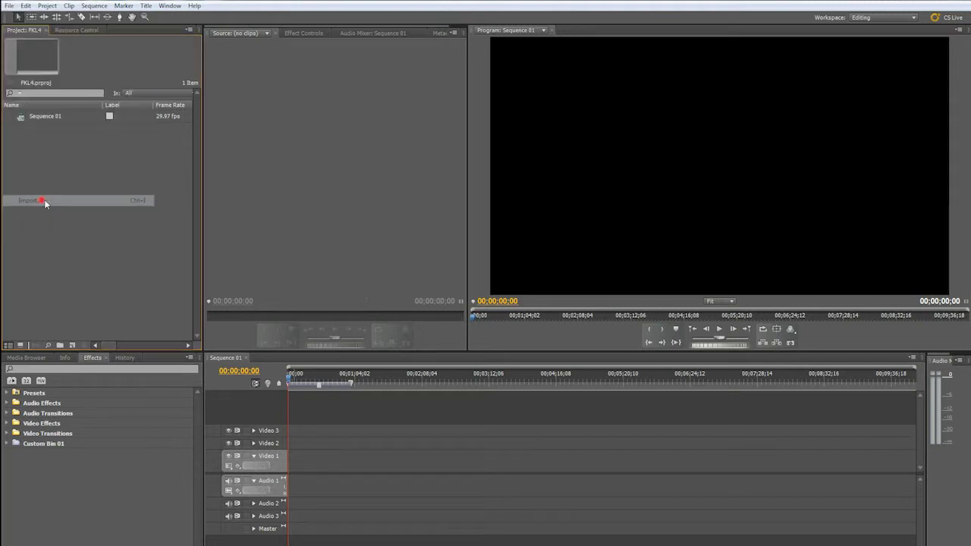
pyautogui.moveTo(255, 149); pyautogui.dragTo(144, 62)
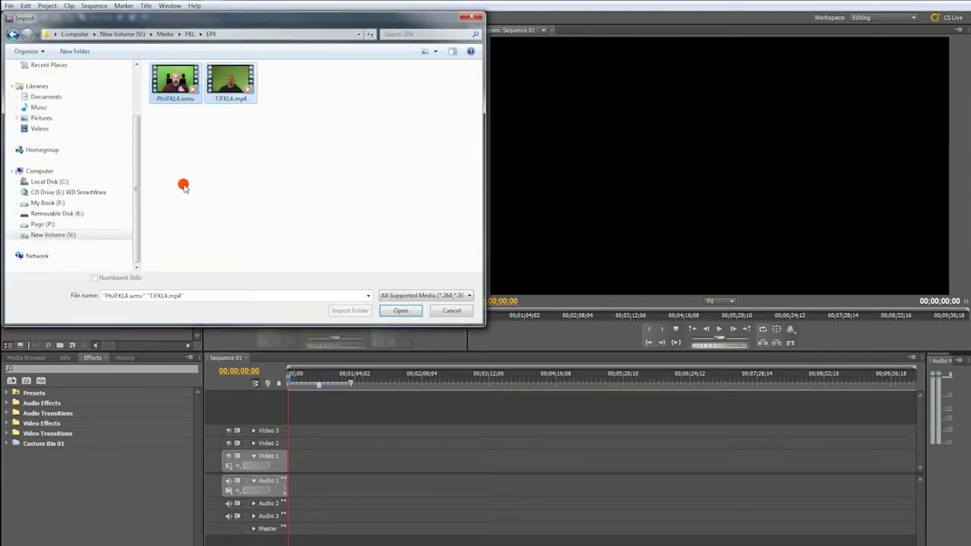
pyautogui.moveTo(304, 121); pyautogui.dragTo(126, 46)
pyautogui.click(397, 310)
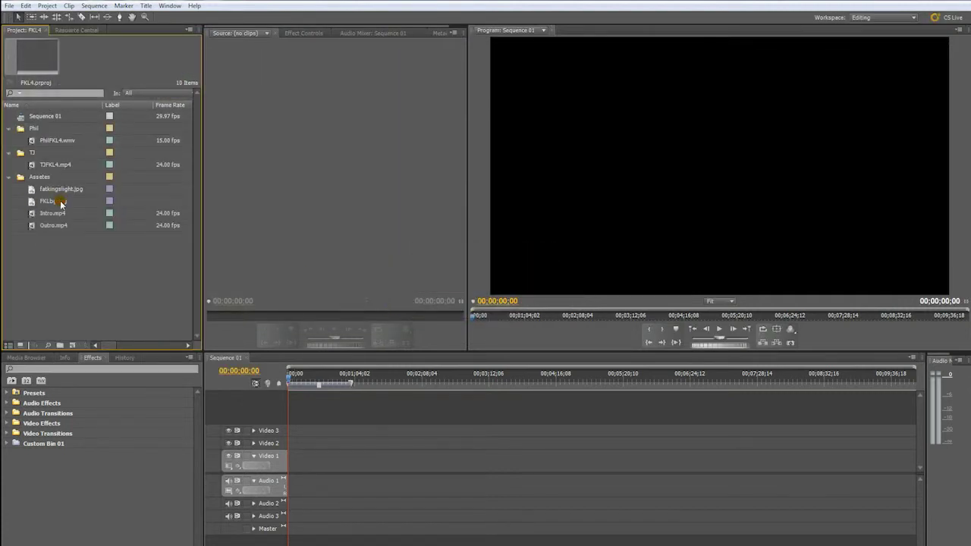
# Place FKLbg.jpg on Video 1 and scale it to fill the whole frame
pyautogui.click(31, 201)
pyautogui.click(31, 202)
pyautogui.moveTo(30, 202); pyautogui.dragTo(289, 457)
pyautogui.click(689, 221)
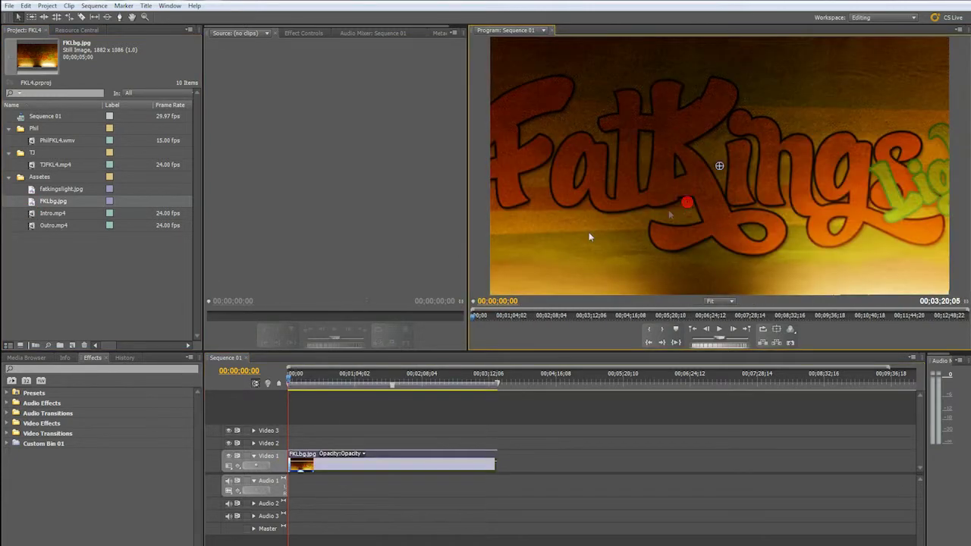
pyautogui.moveTo(590, 106); pyautogui.dragTo(629, 134)
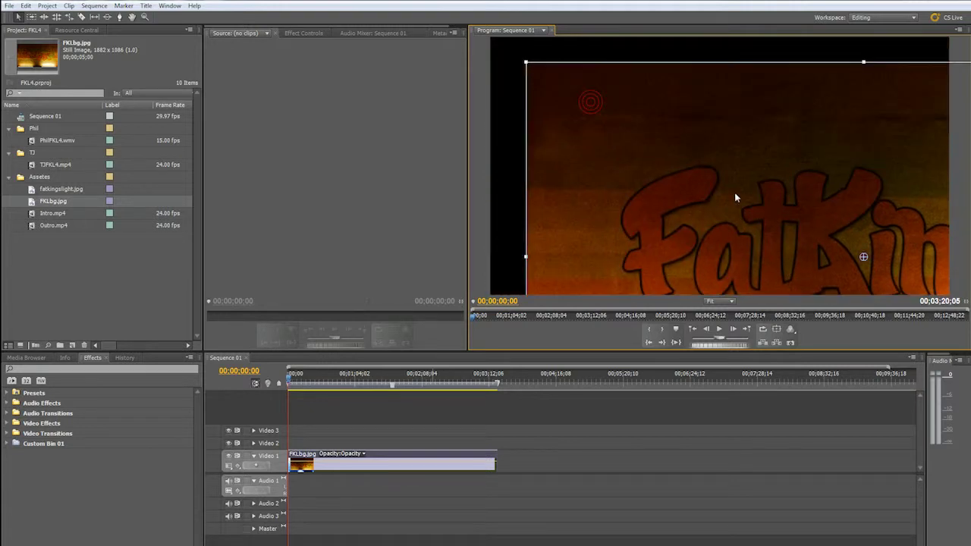
pyautogui.moveTo(528, 61); pyautogui.dragTo(627, 126)
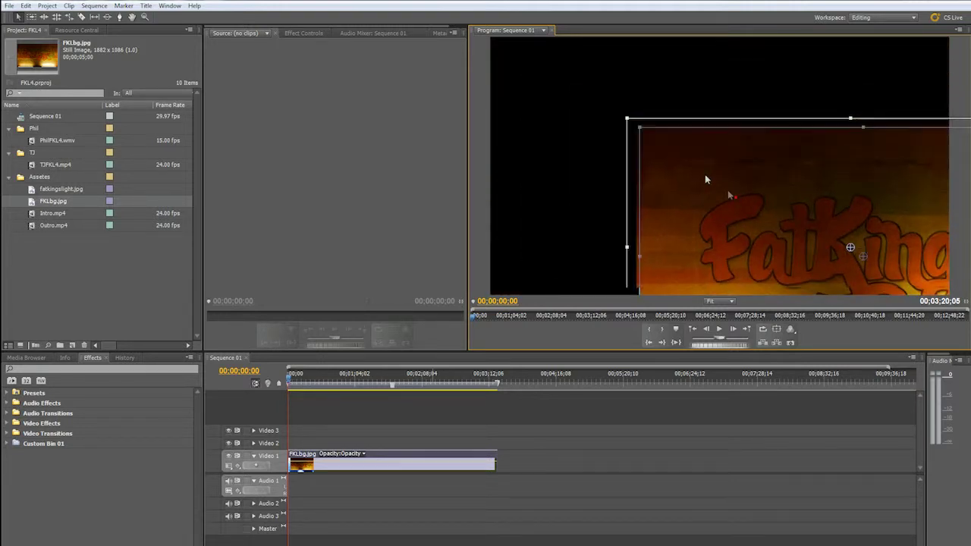
pyautogui.moveTo(836, 223); pyautogui.dragTo(687, 156)
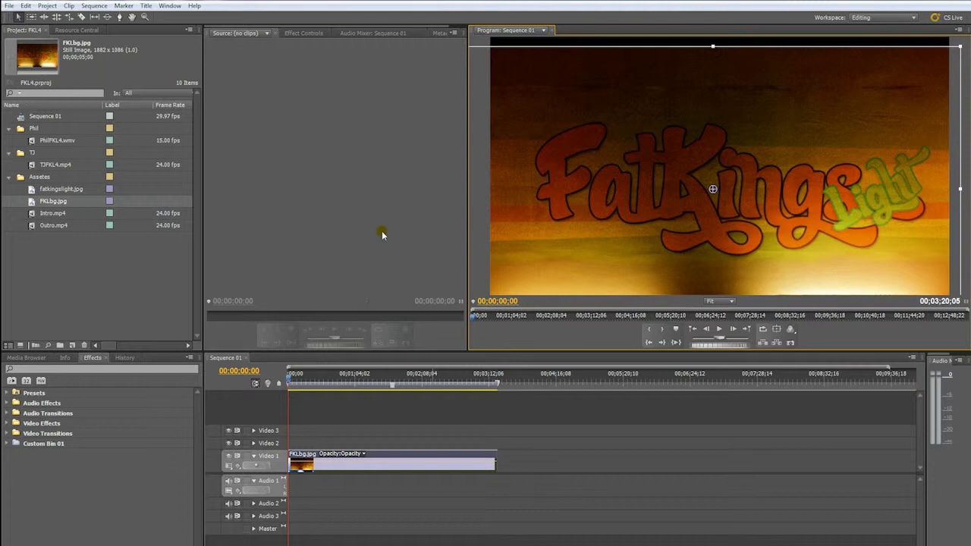
pyautogui.click(114, 286)
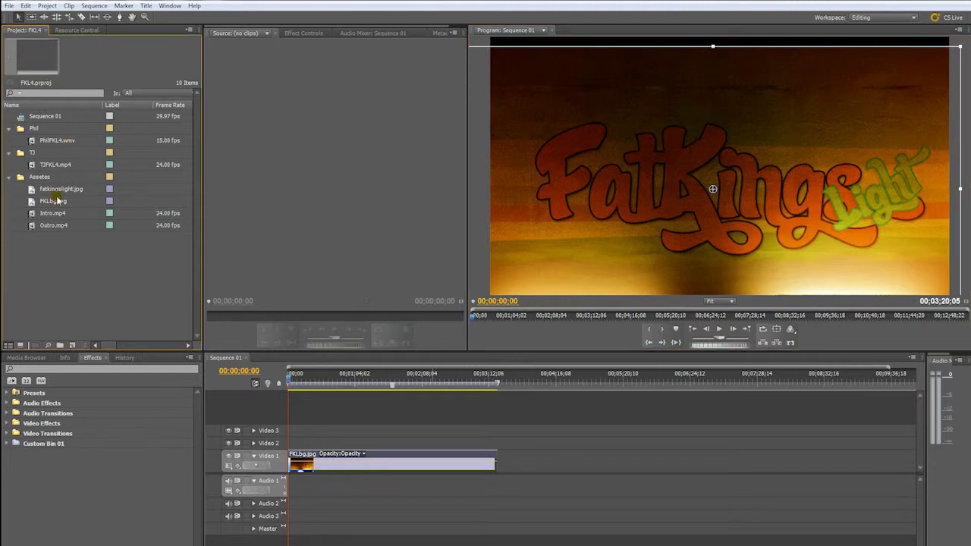
# Add TJFKL4.mp4 to Video 2, shrink it and move it to the lower left
pyautogui.moveTo(47, 163); pyautogui.dragTo(326, 444)
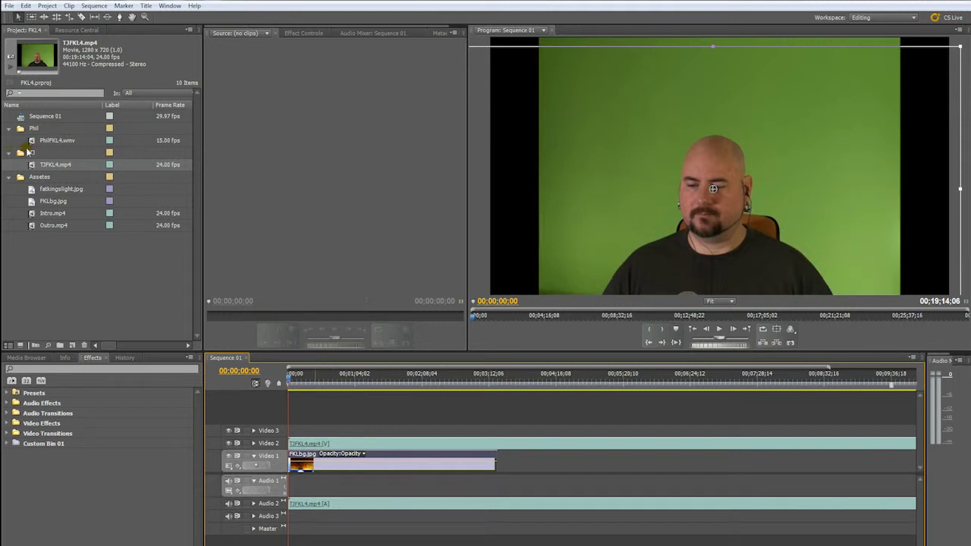
pyautogui.moveTo(607, 101); pyautogui.dragTo(668, 154)
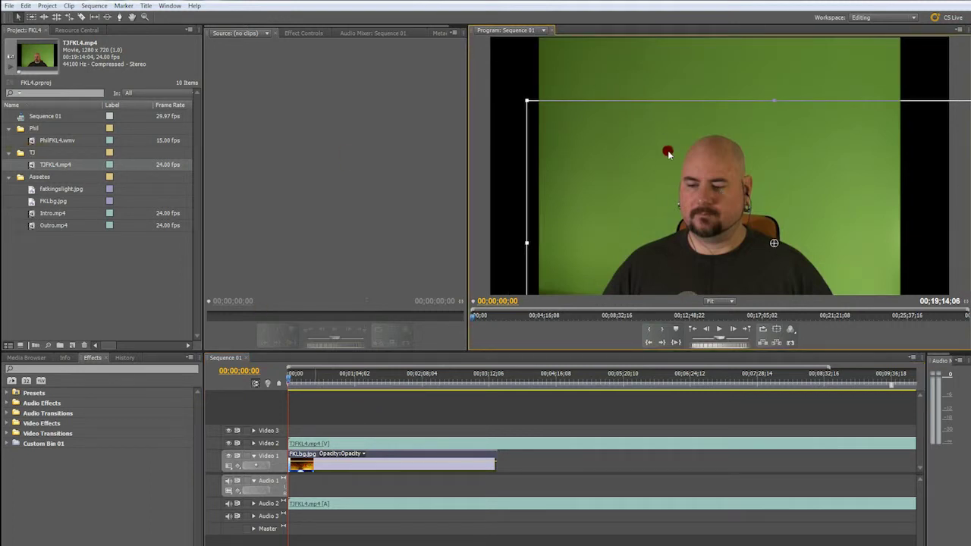
pyautogui.hotkey('ctrl', 'z')
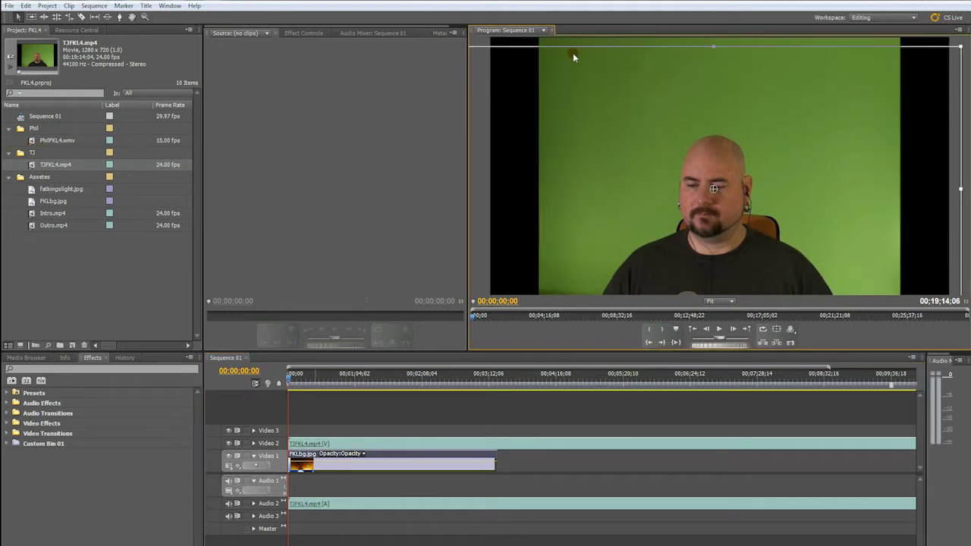
pyautogui.moveTo(572, 41); pyautogui.dragTo(578, 86)
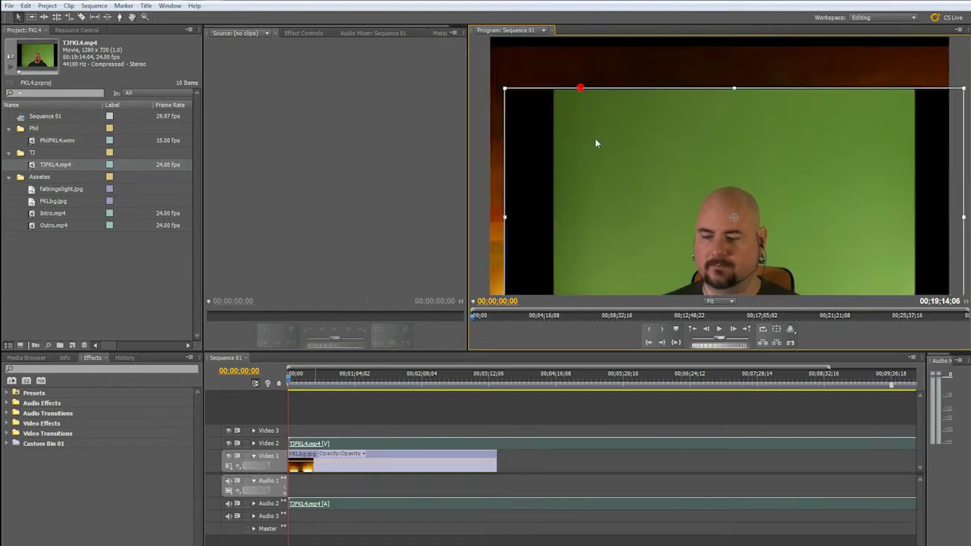
pyautogui.moveTo(504, 88); pyautogui.dragTo(628, 156)
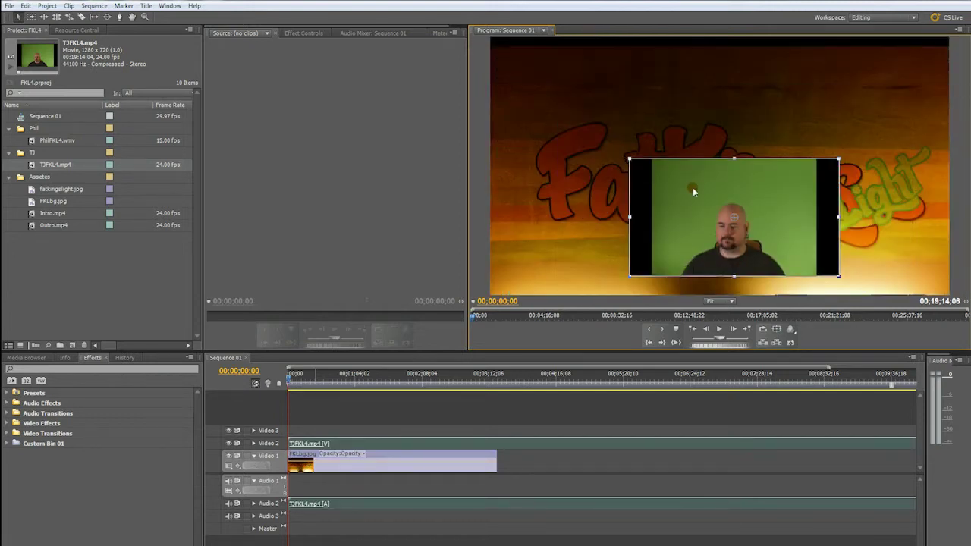
pyautogui.moveTo(692, 187); pyautogui.dragTo(558, 207)
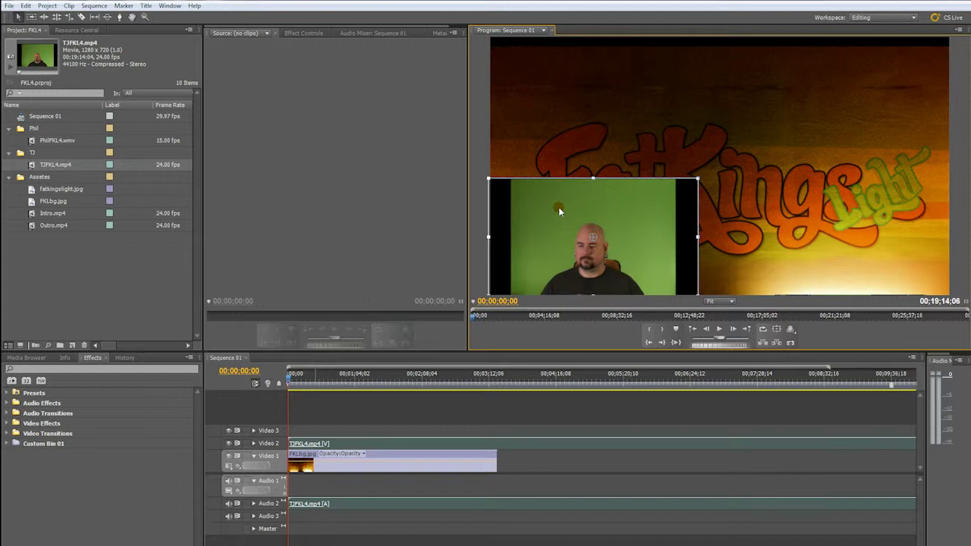
# Put PhilFKL4.wmv on Video 3 at lower right and enlarge the TJFKL4.mp4 picture
pyautogui.click(133, 293)
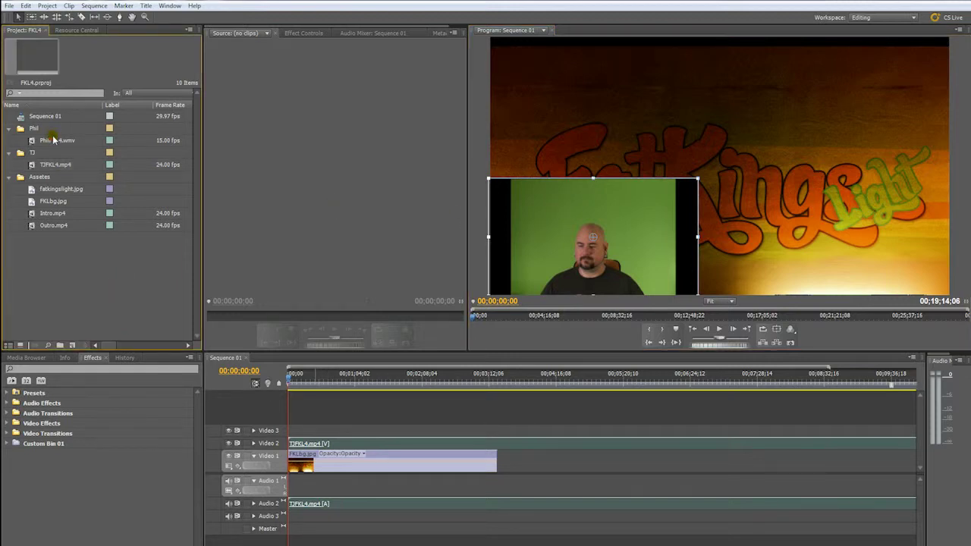
pyautogui.moveTo(51, 139); pyautogui.dragTo(294, 430)
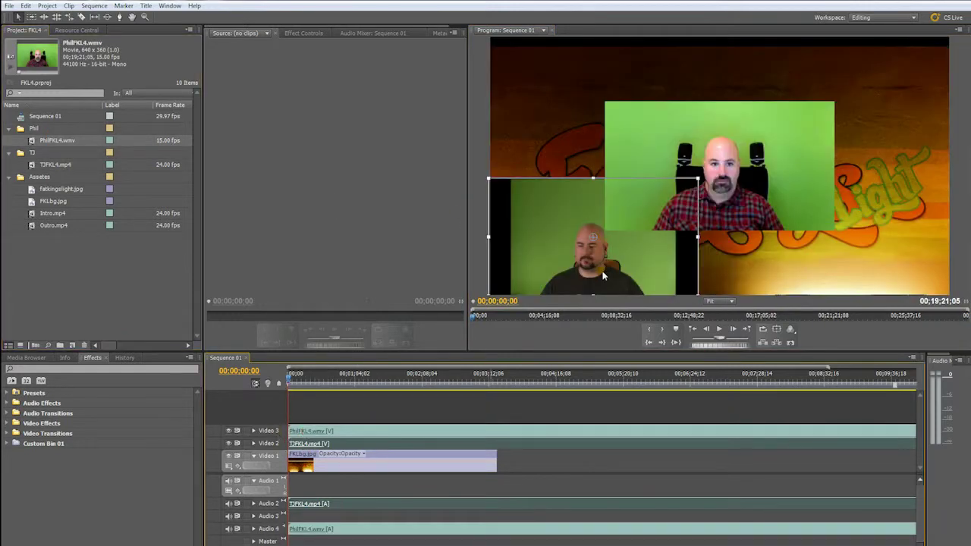
pyautogui.moveTo(730, 162); pyautogui.dragTo(844, 216)
pyautogui.click(558, 202)
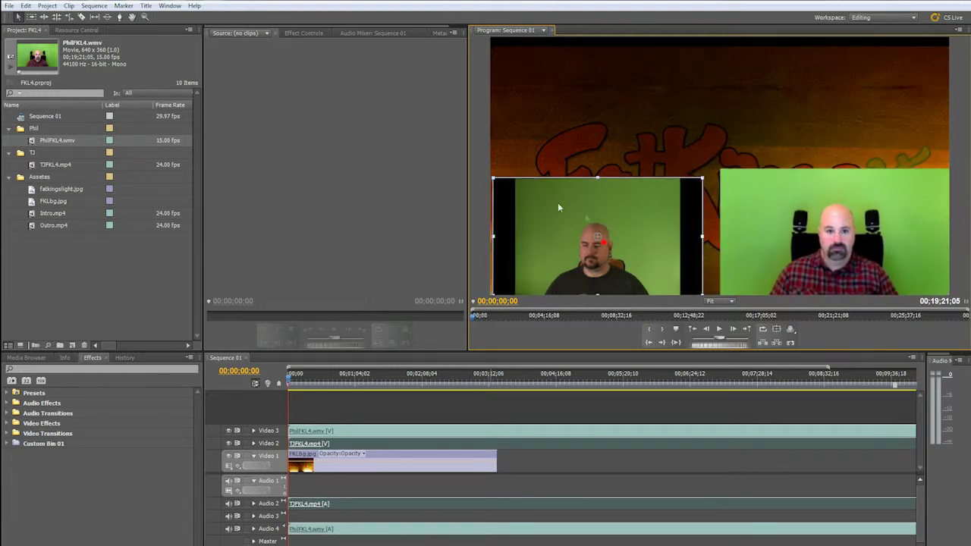
pyautogui.moveTo(557, 202); pyautogui.dragTo(683, 216)
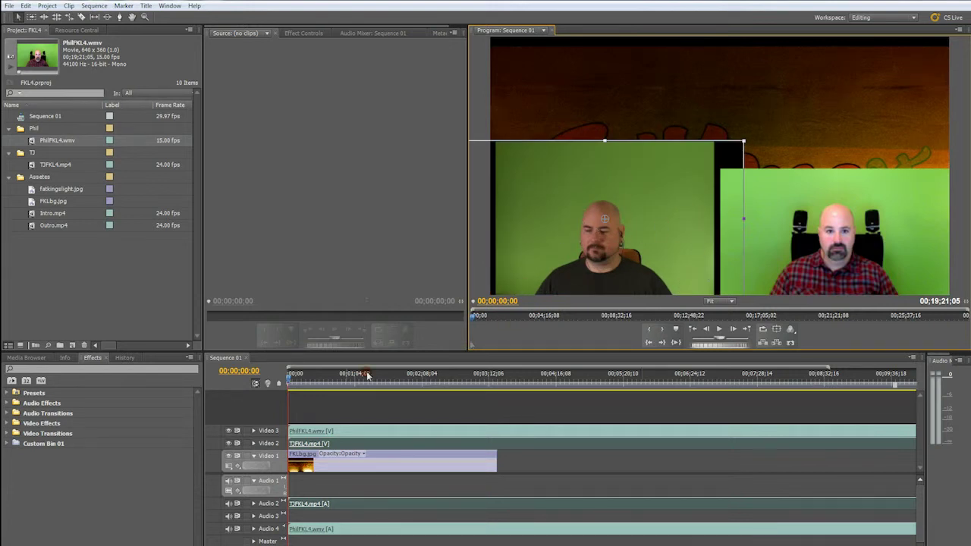
pyautogui.click(335, 406)
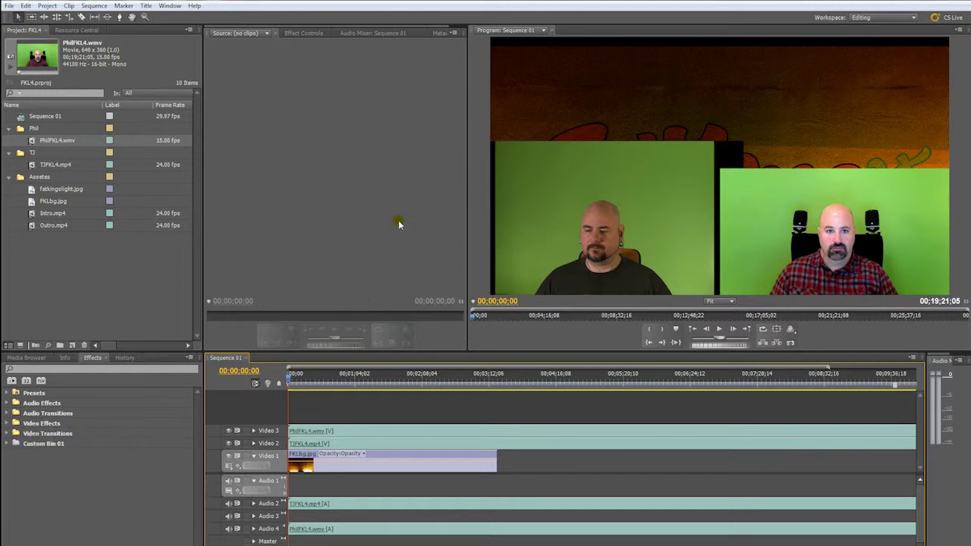
# Find the Eight-Point Garbage Matte effect among the Keying video effects
pyautogui.click(7, 423)
pyautogui.scroll(-3, 95, 434)
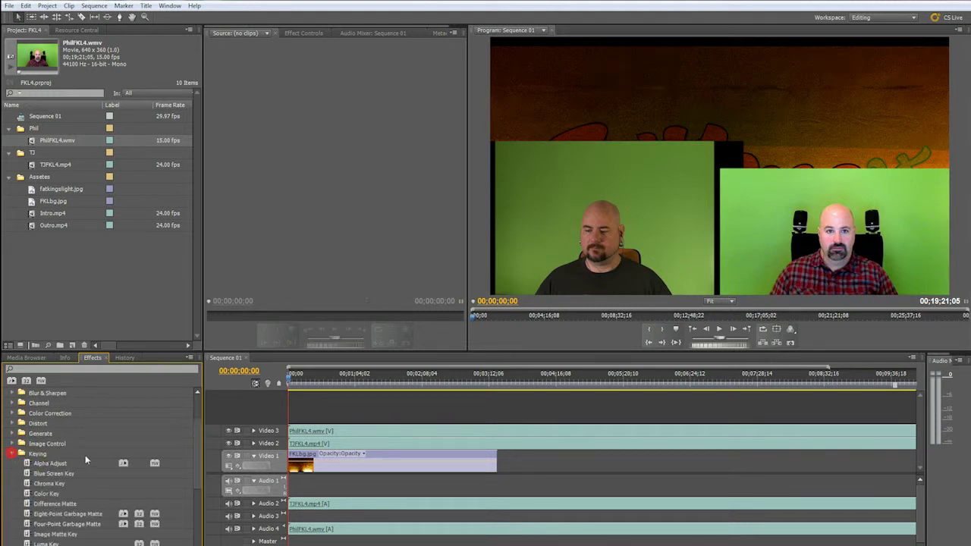
pyautogui.scroll(-3, 86, 459)
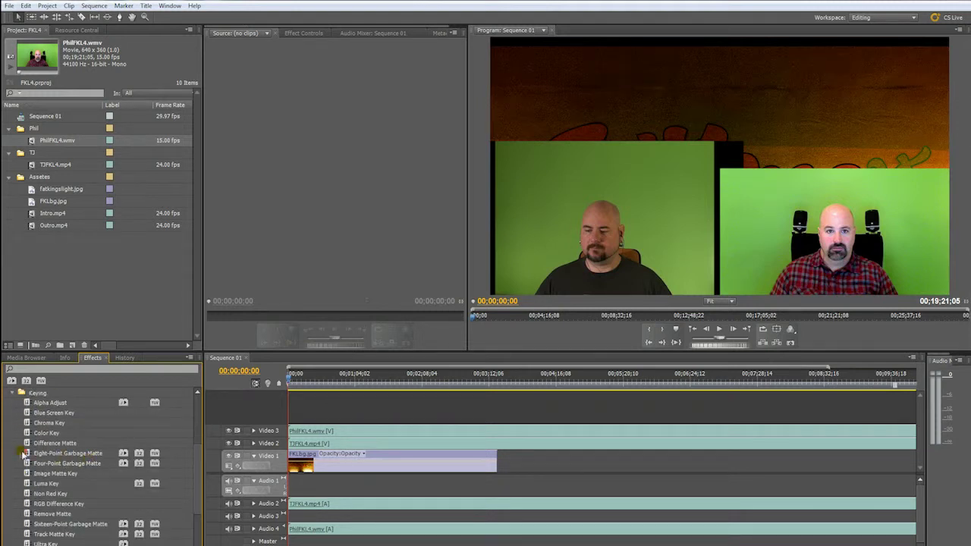
pyautogui.click(23, 368)
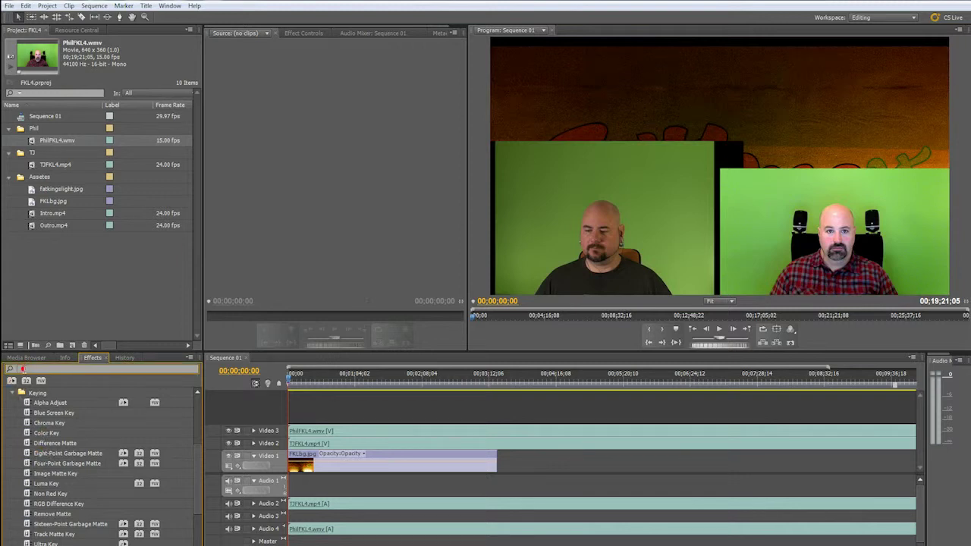
pyautogui.write('garb')
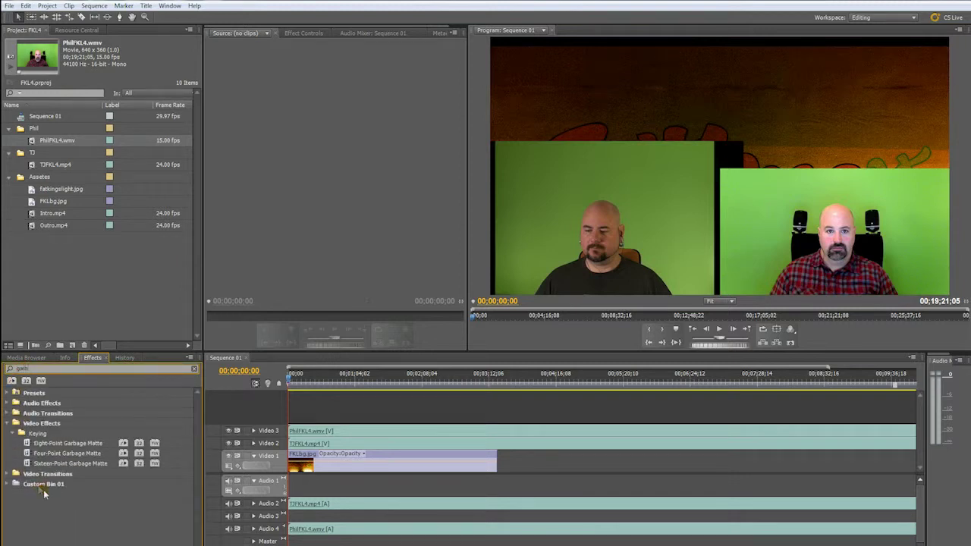
pyautogui.doubleClick(34, 367)
pyautogui.press('BackSpace')
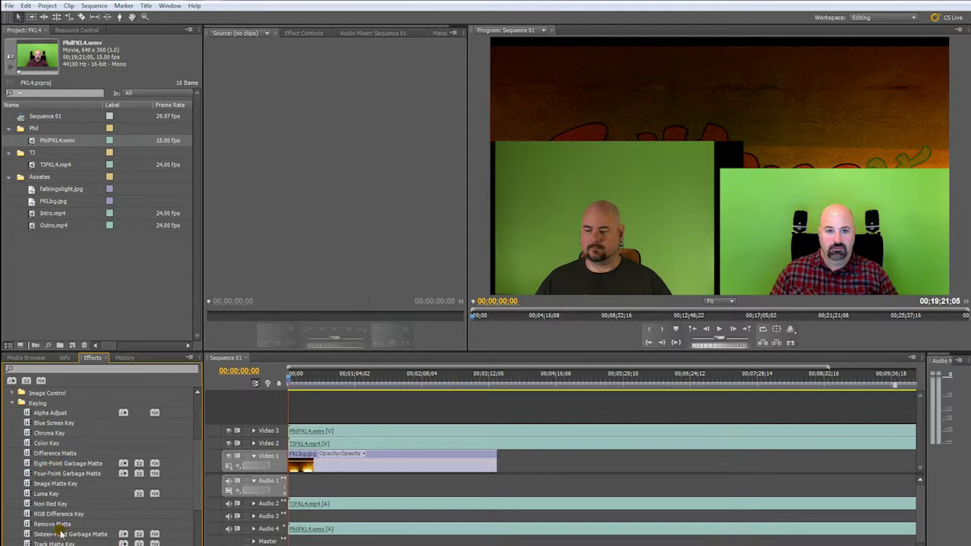
# Apply Eight-Point Garbage Matte and Ultra Key to the TJFKL4.mp4 clip
pyautogui.moveTo(35, 464); pyautogui.dragTo(362, 443)
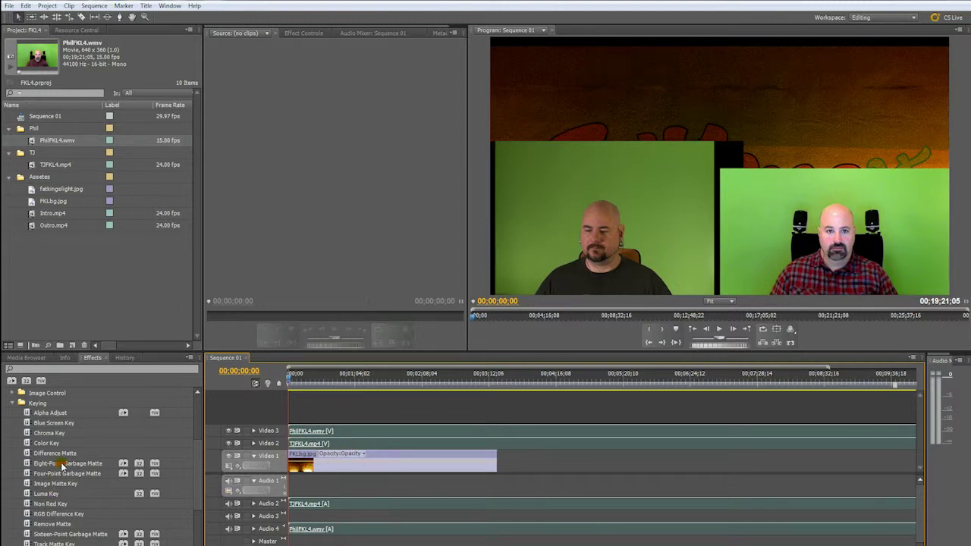
pyautogui.moveTo(63, 467); pyautogui.dragTo(379, 436)
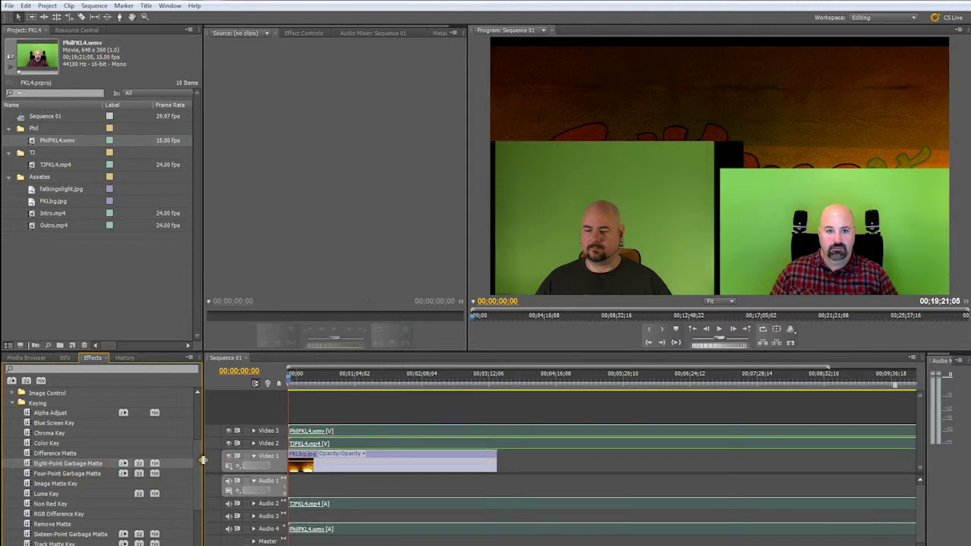
pyautogui.moveTo(197, 459); pyautogui.dragTo(193, 513)
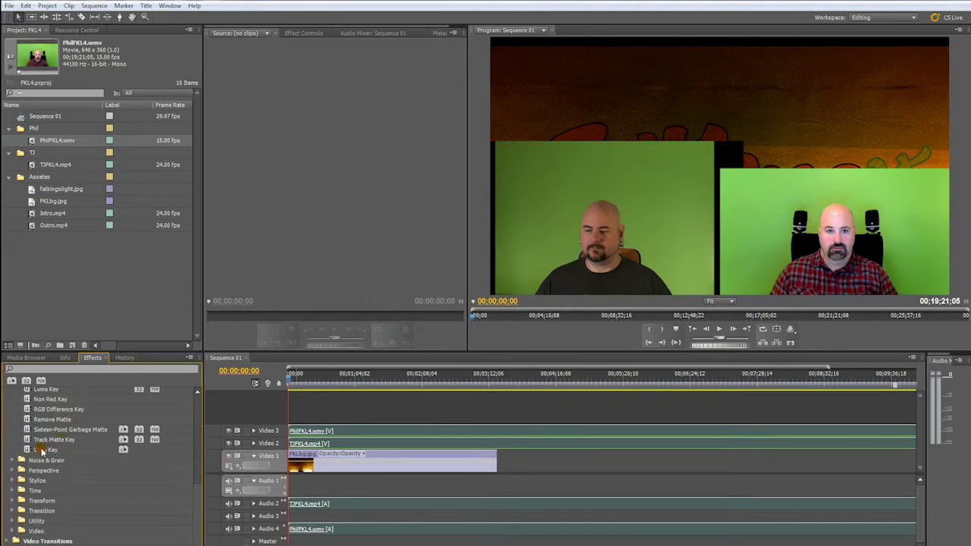
pyautogui.moveTo(44, 449); pyautogui.dragTo(362, 432)
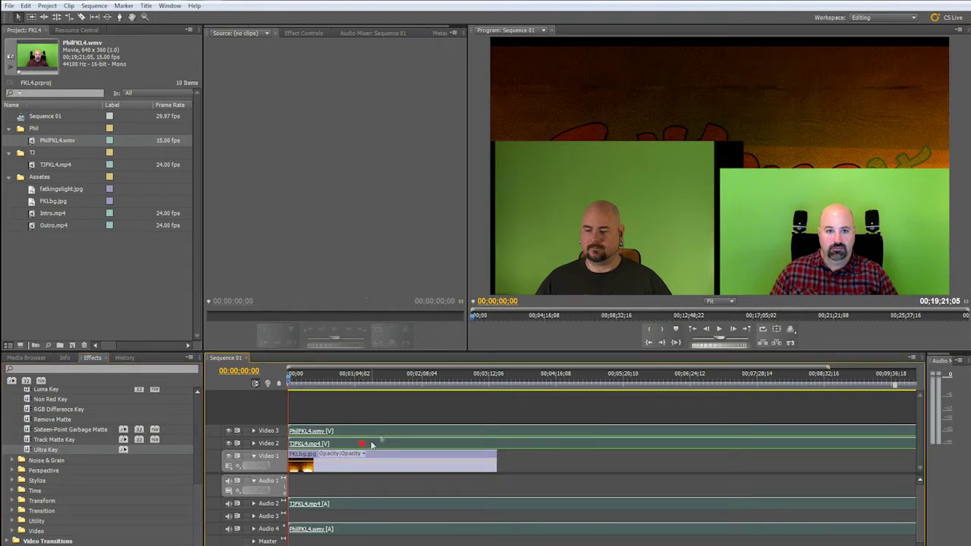
pyautogui.click(391, 404)
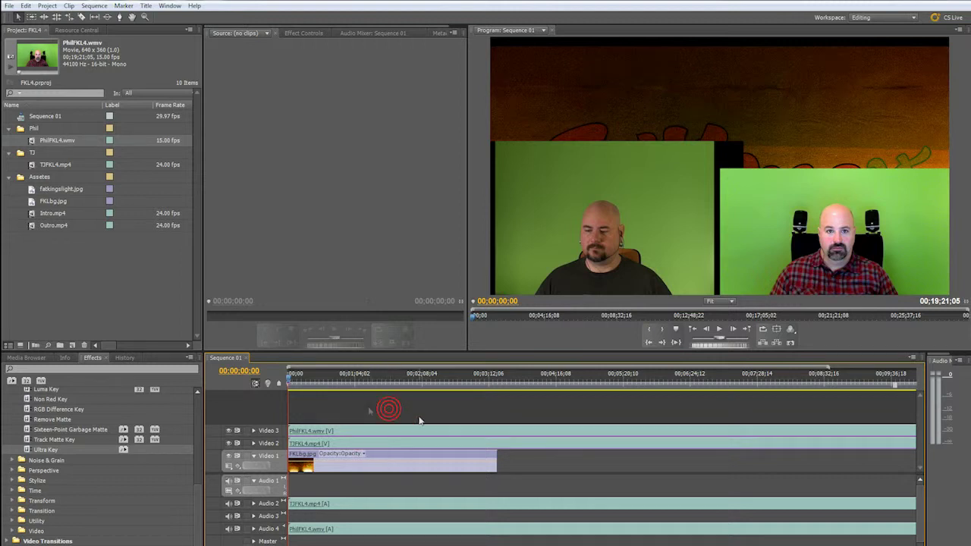
# Select TJFKL4.mp4 and show its Eight-Point Garbage Matte handles in Effect Controls
pyautogui.click(355, 443)
pyautogui.click(618, 237)
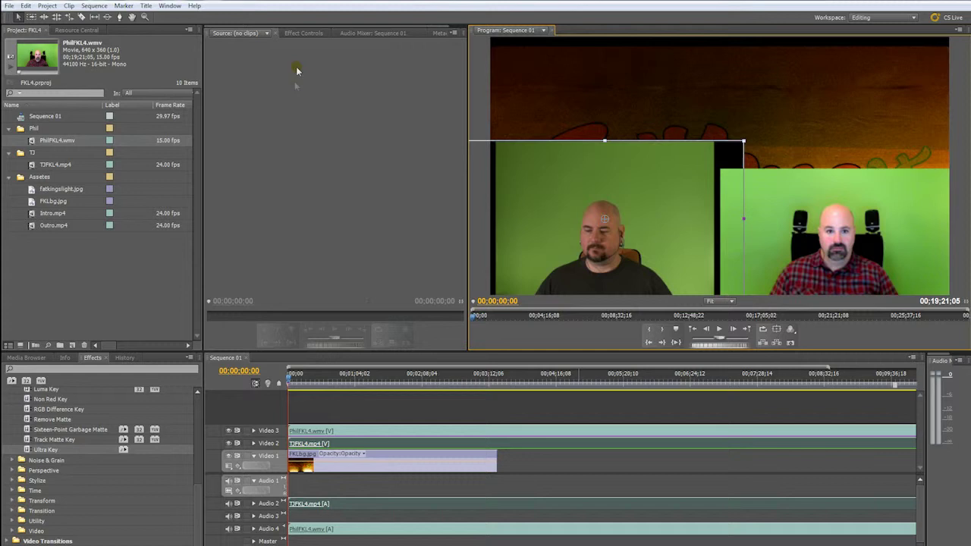
pyautogui.click(303, 33)
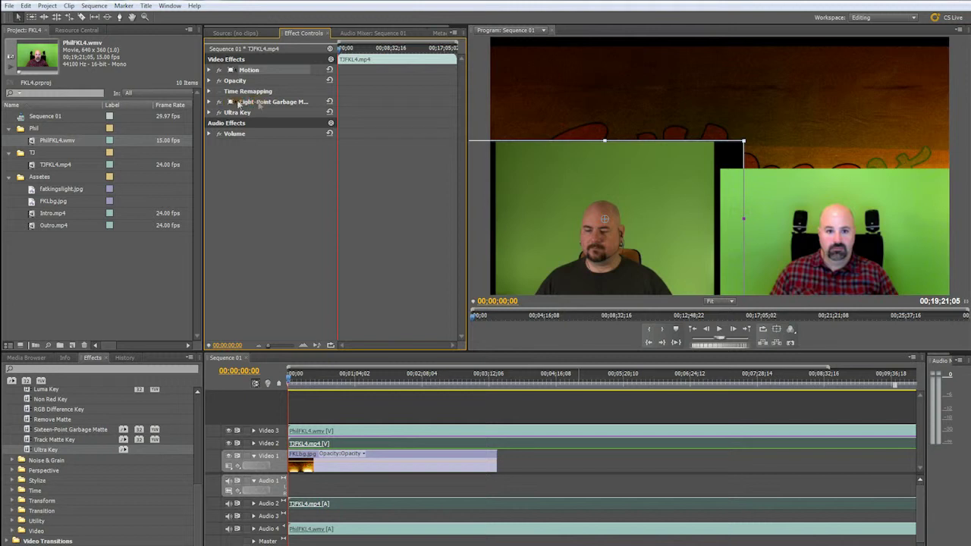
pyautogui.click(230, 103)
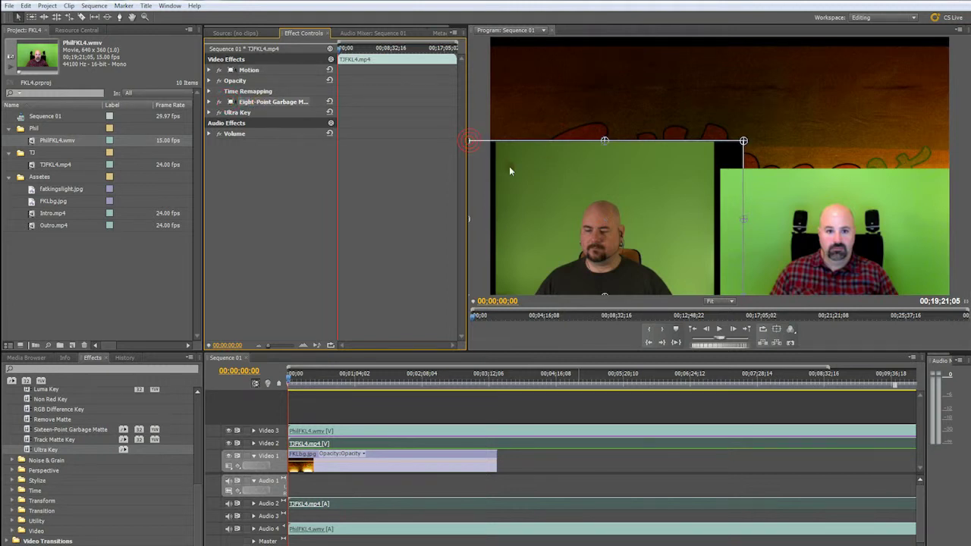
# Drag the matte's corners and edges inward to outline the host's head and shoulders
pyautogui.moveTo(466, 131); pyautogui.dragTo(527, 187)
pyautogui.moveTo(599, 142); pyautogui.dragTo(607, 175)
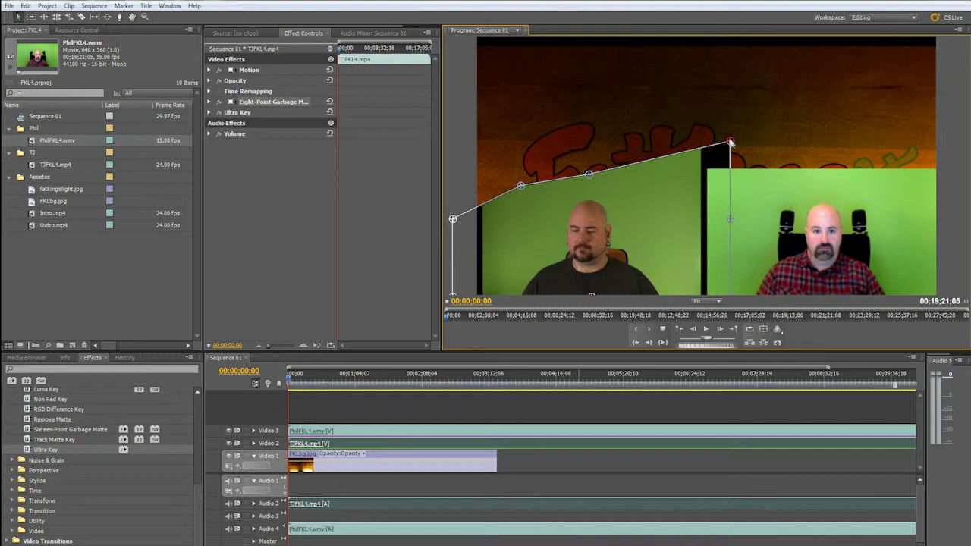
pyautogui.moveTo(730, 142); pyautogui.dragTo(667, 182)
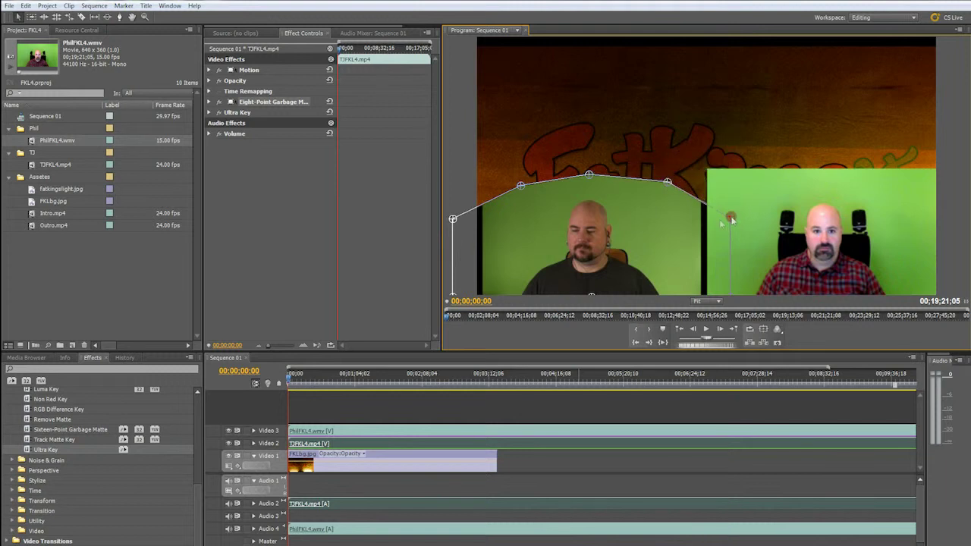
pyautogui.moveTo(667, 182); pyautogui.dragTo(627, 201)
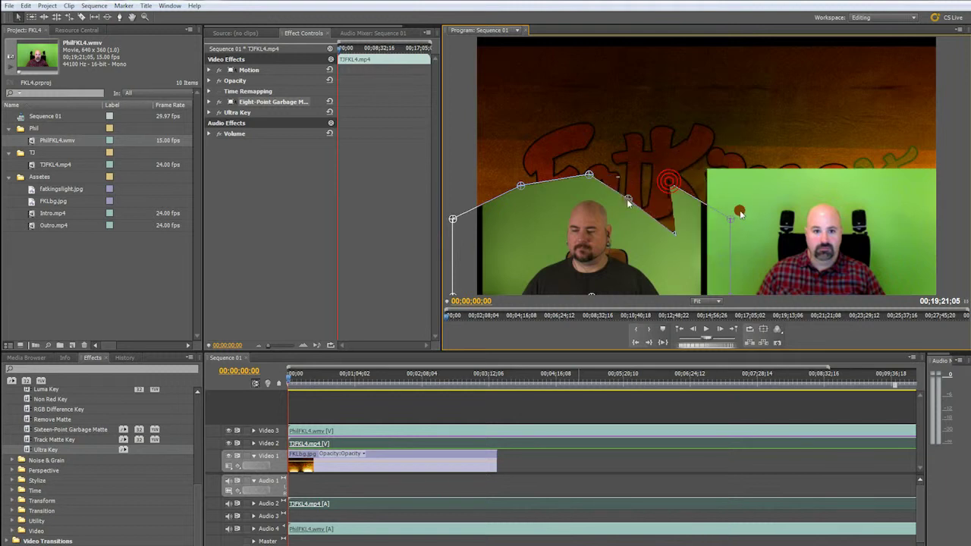
pyautogui.moveTo(588, 177); pyautogui.dragTo(586, 185)
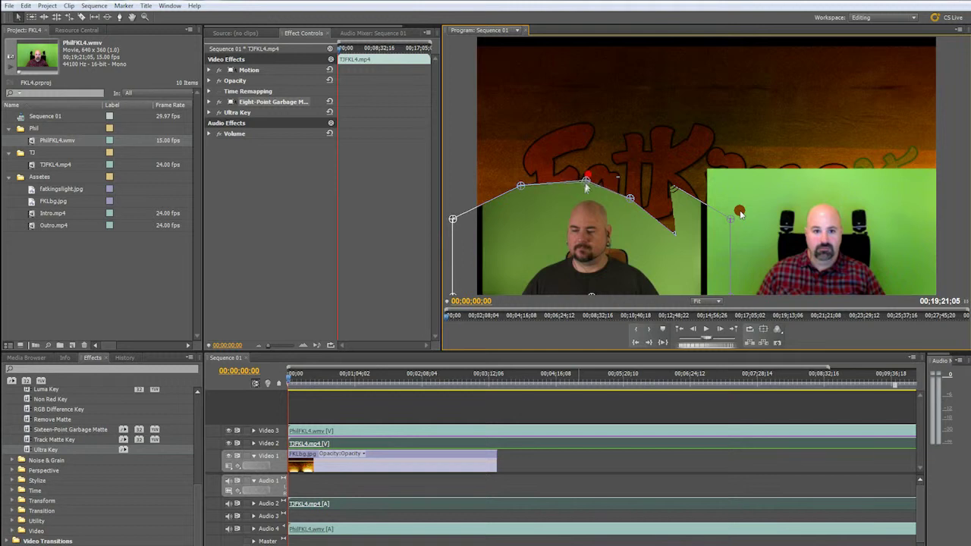
pyautogui.moveTo(741, 215); pyautogui.dragTo(686, 299)
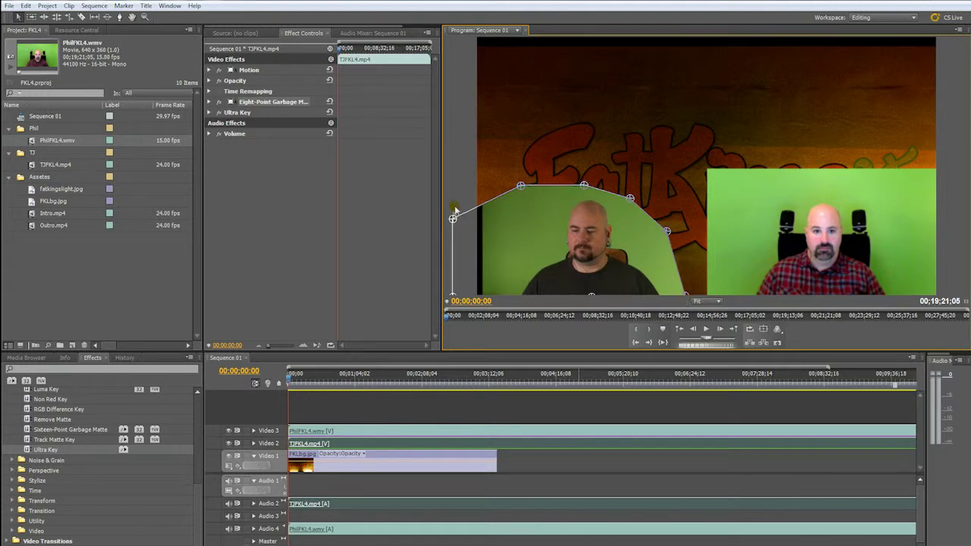
pyautogui.moveTo(453, 218); pyautogui.dragTo(536, 223)
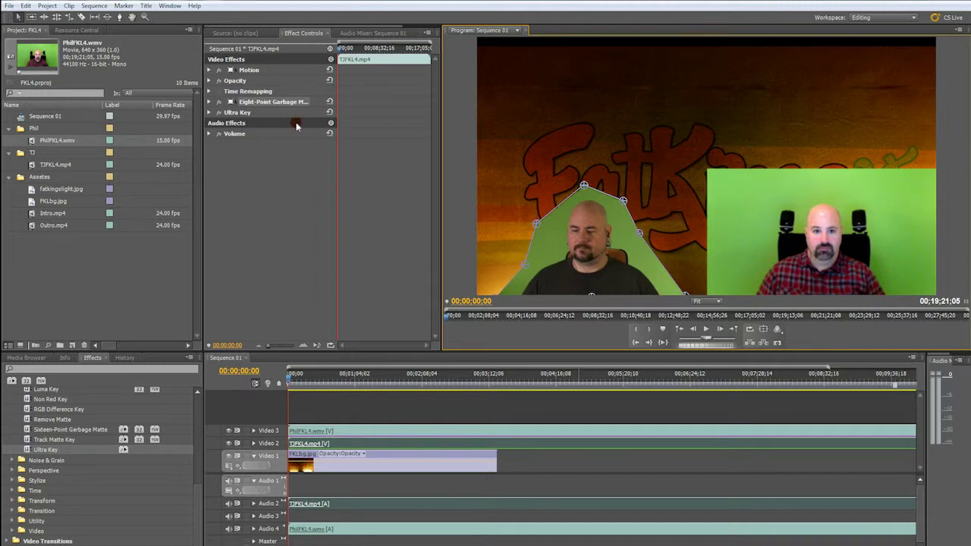
pyautogui.click(286, 168)
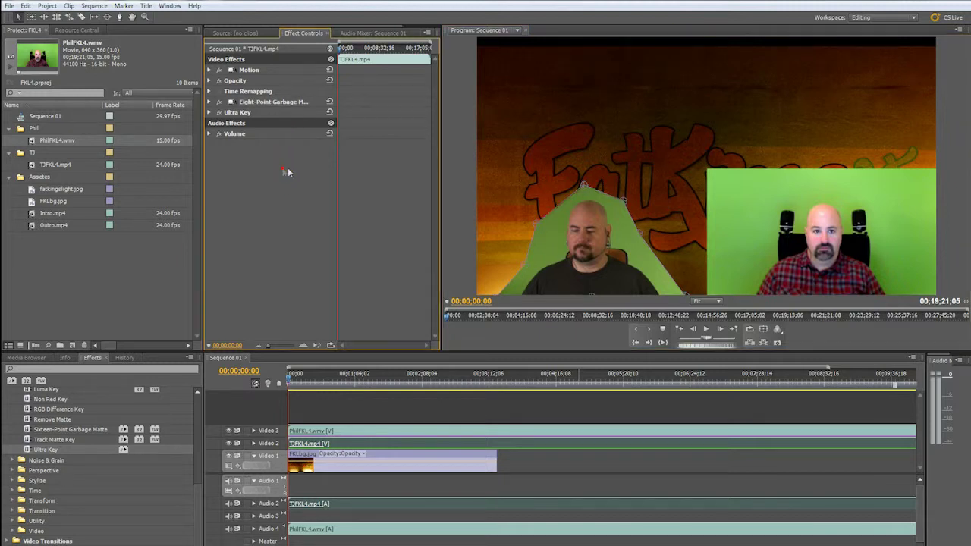
# Set the Ultra Key color by sampling the green backdrop behind the host with the eyedropper
pyautogui.click(215, 112)
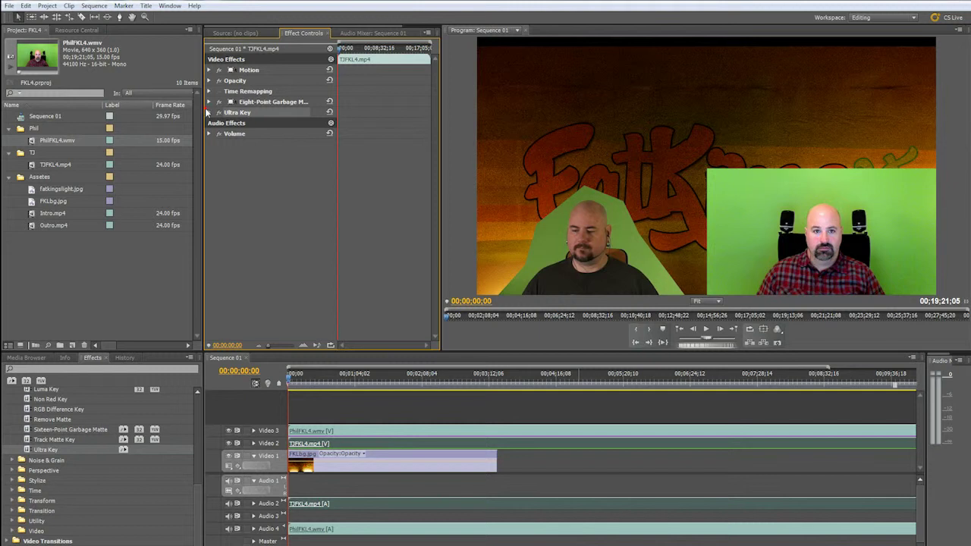
pyautogui.click(210, 112)
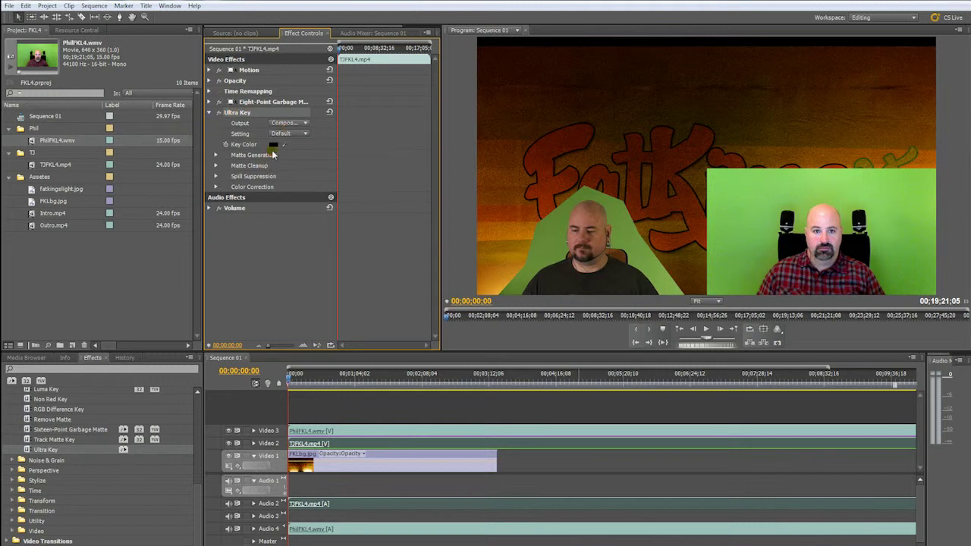
pyautogui.moveTo(289, 140); pyautogui.dragTo(559, 240)
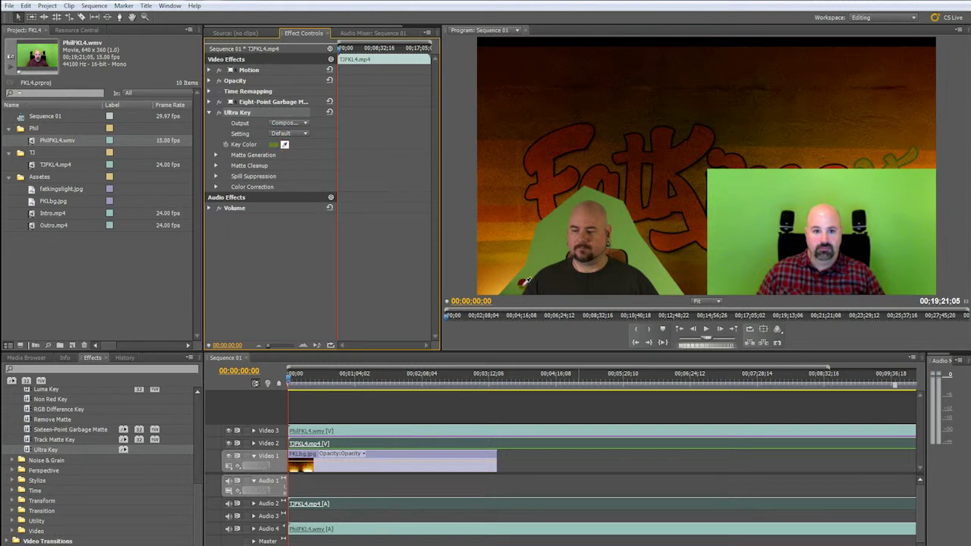
pyautogui.click(288, 138)
pyautogui.click(660, 273)
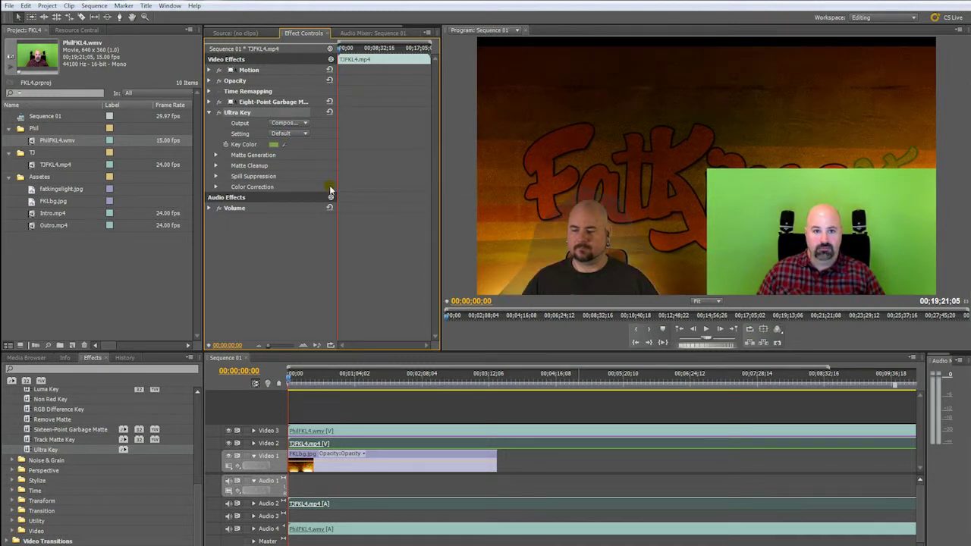
pyautogui.click(287, 141)
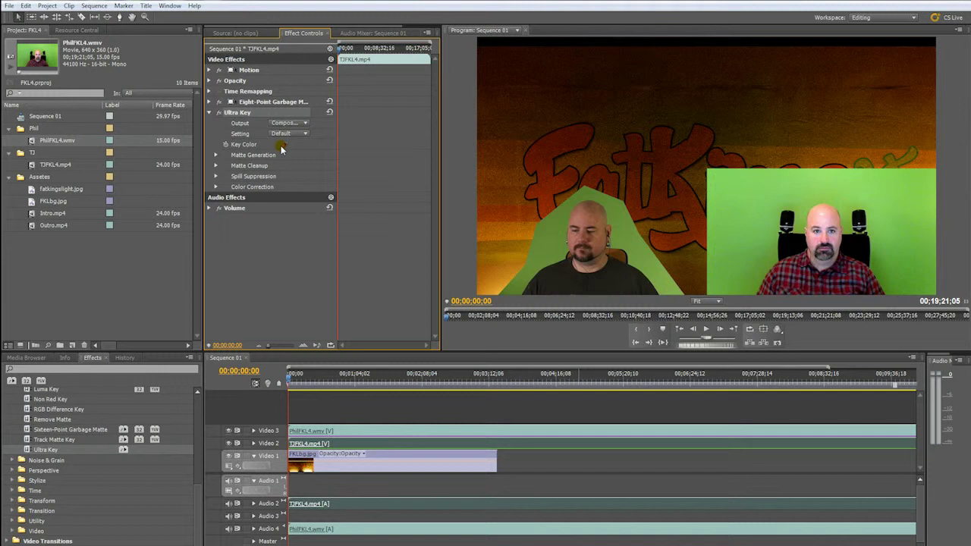
pyautogui.click(558, 232)
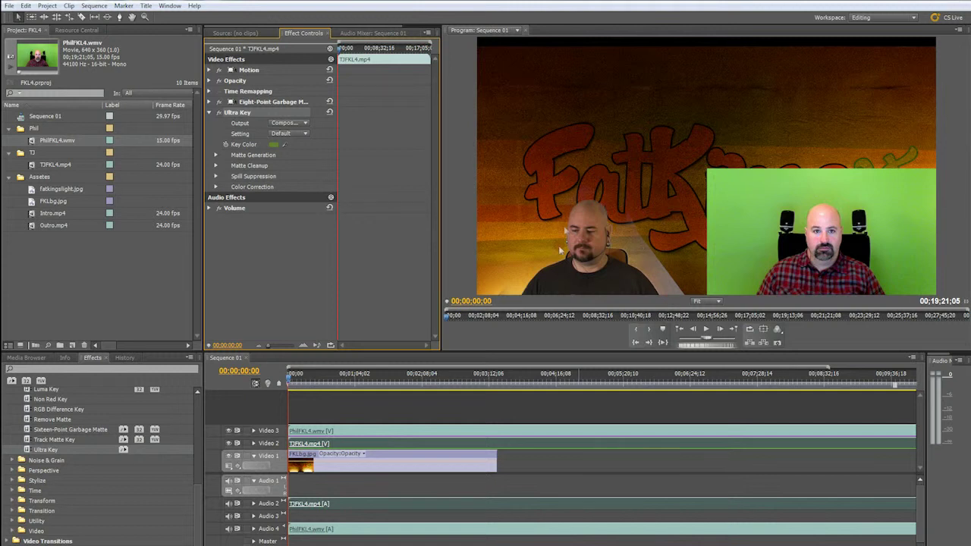
pyautogui.click(298, 124)
pyautogui.click(306, 124)
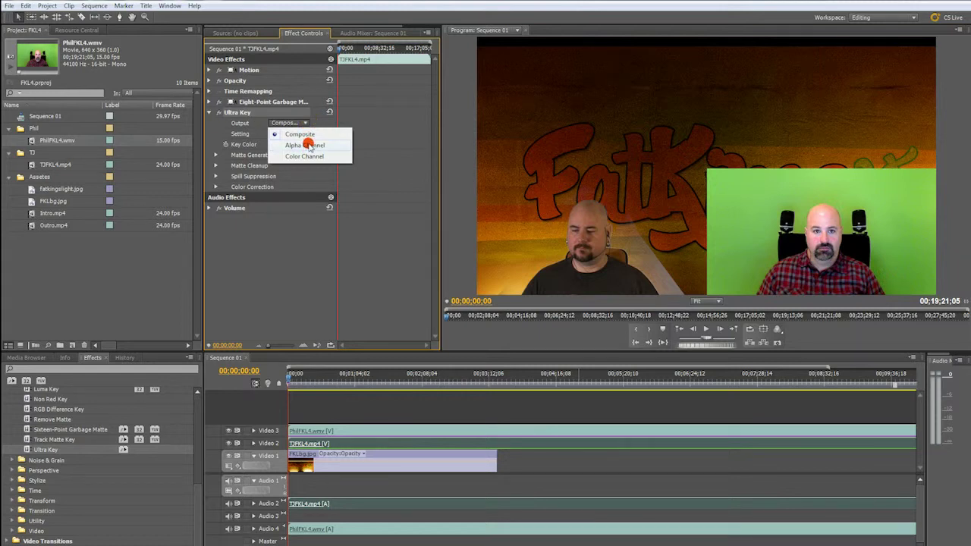
# Switch Ultra Key Output to Alpha Channel and set Pedestal to 100.0
pyautogui.click(305, 145)
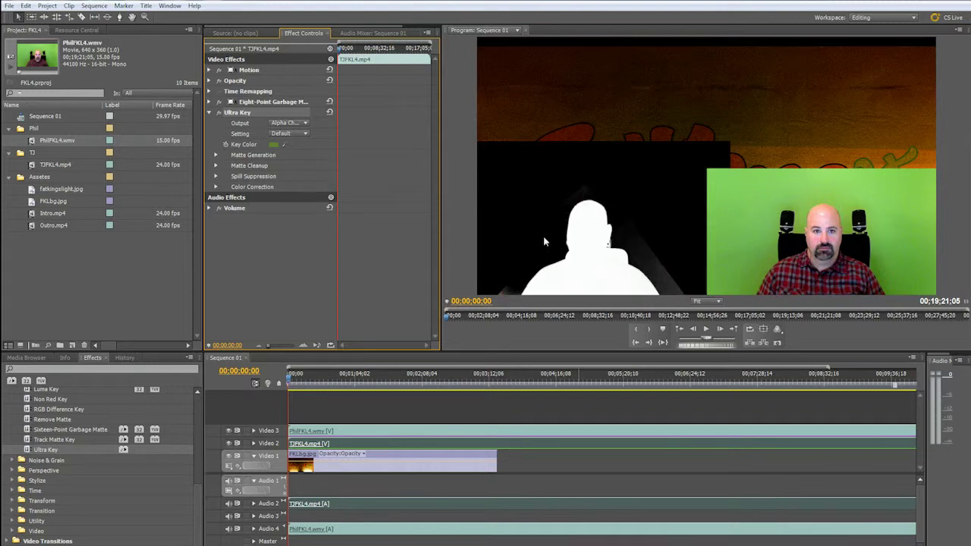
pyautogui.click(216, 155)
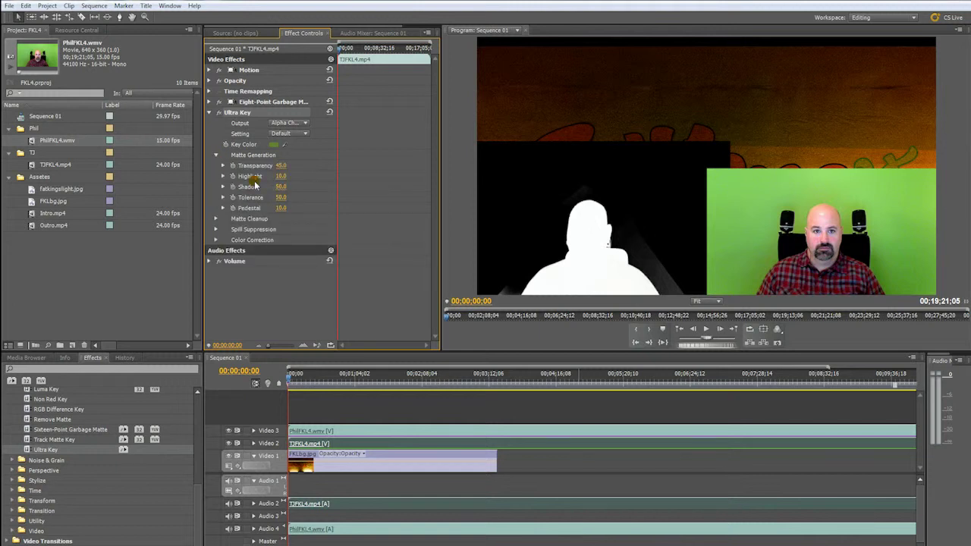
pyautogui.write('100')
pyautogui.press('Return')
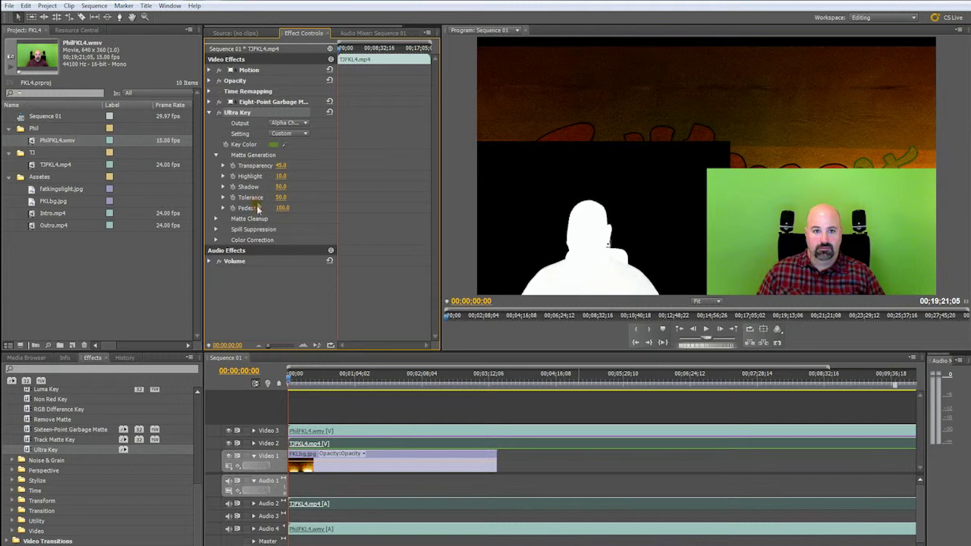
# Adjust Matte Cleanup Choke and set Soften to 3.0
pyautogui.click(215, 220)
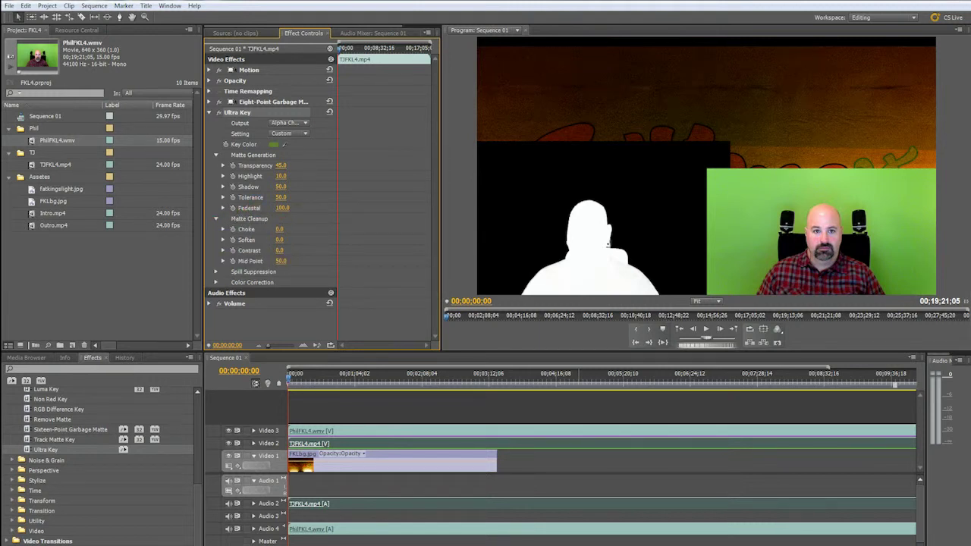
pyautogui.moveTo(279, 229)
pyautogui.mouseDown()
pyautogui.moveTo(305, 229)
pyautogui.moveTo(279, 229)
pyautogui.mouseUp()
pyautogui.click(280, 239)
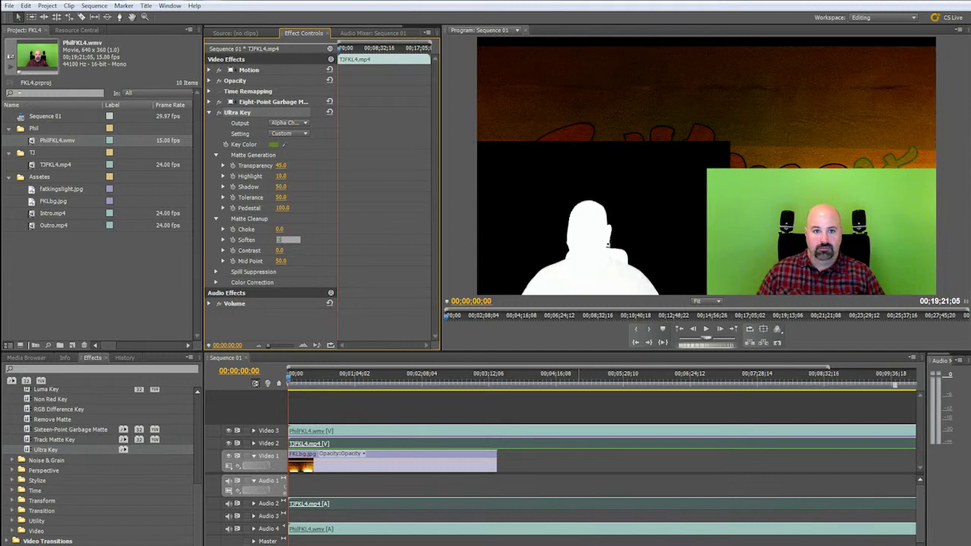
pyautogui.write('3')
pyautogui.click(575, 227)
# Switch Ultra Key Output back to Composite and preview the sequence
pyautogui.click(300, 123)
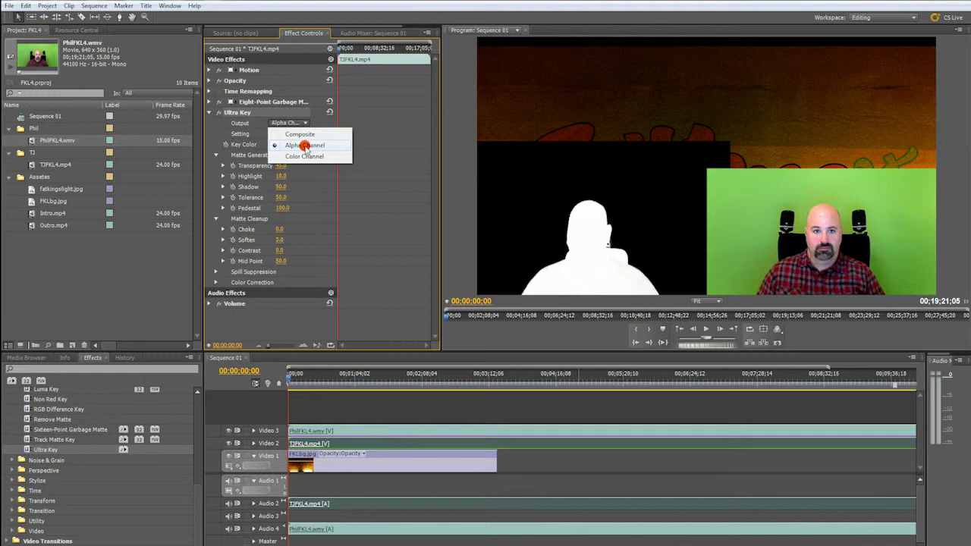
pyautogui.click(299, 134)
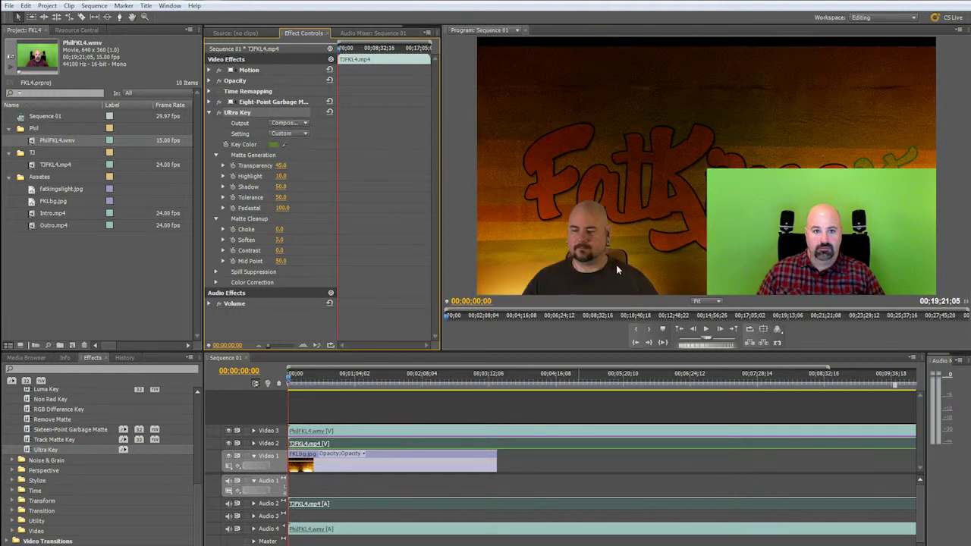
pyautogui.press('space')
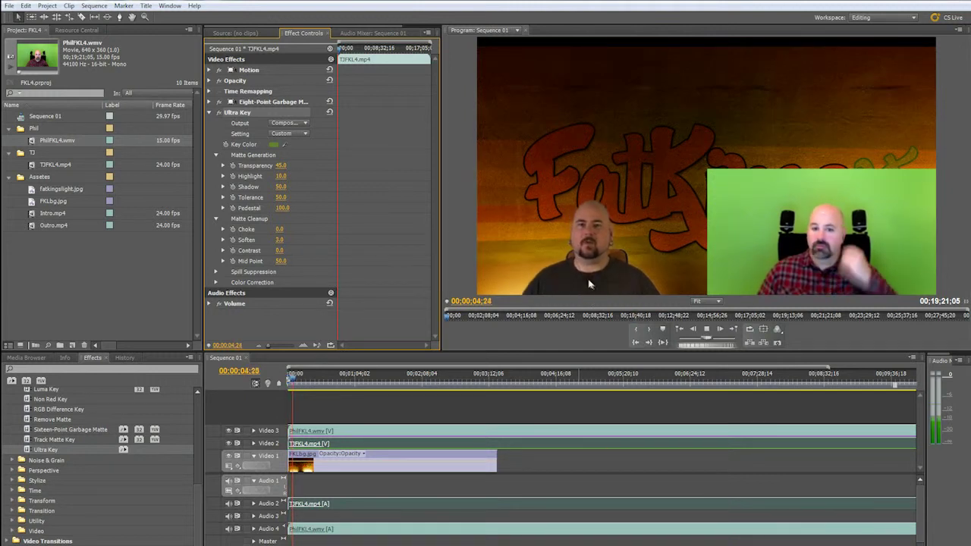
pyautogui.press('space')
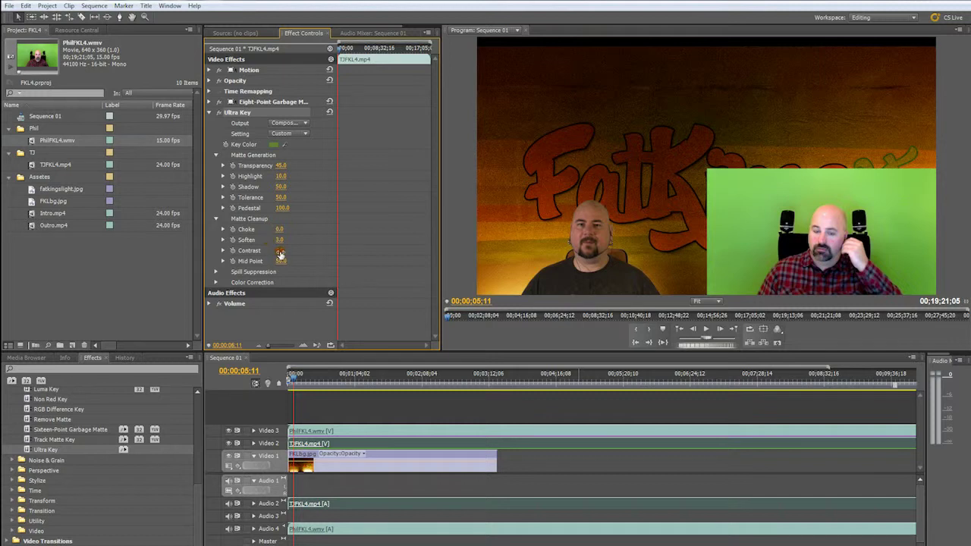
# Raise Matte Cleanup Contrast to 100.0 and play back to review the key
pyautogui.moveTo(279, 250); pyautogui.dragTo(602, 329)
pyautogui.press('space')
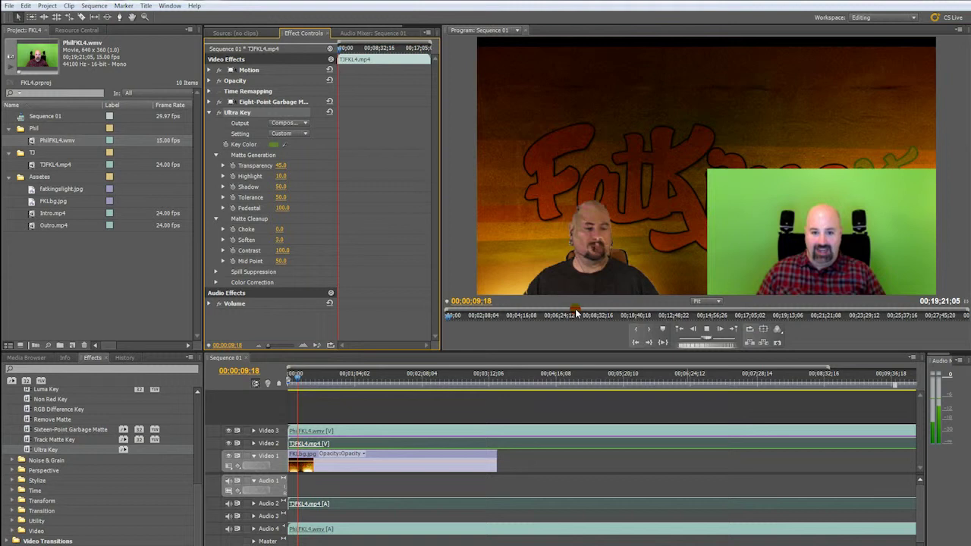
pyautogui.press('space')
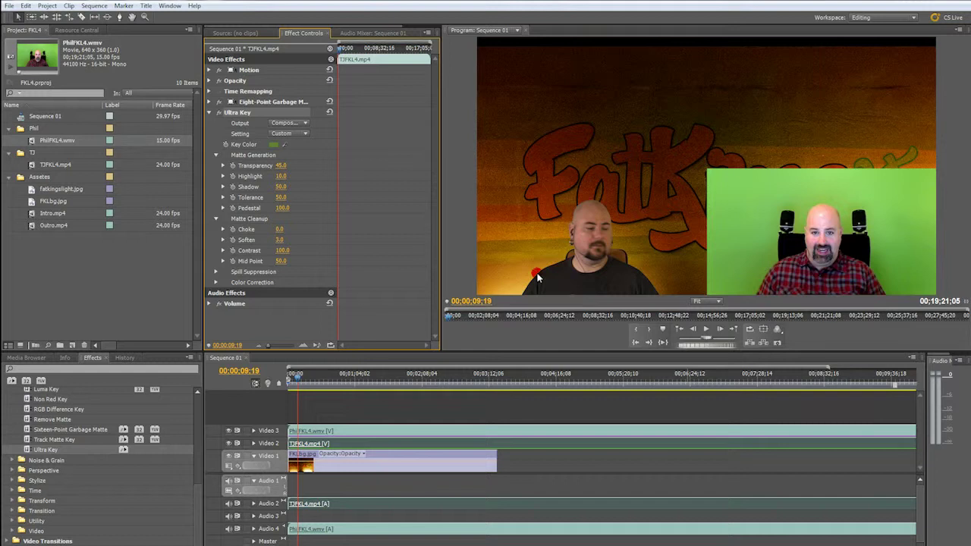
# Try new positions for both host pictures, then undo to keep them along the bottom
pyautogui.click(832, 212)
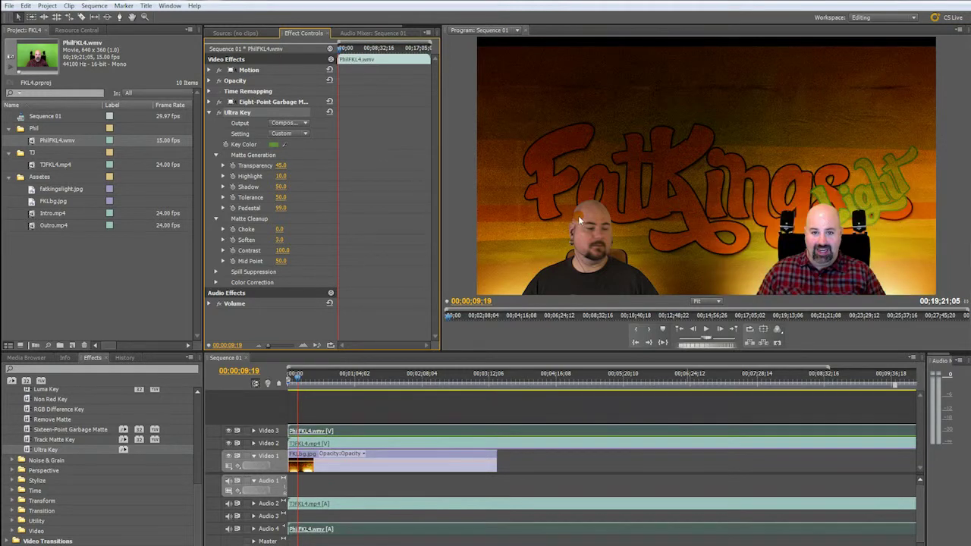
pyautogui.click(838, 242)
pyautogui.moveTo(838, 243); pyautogui.dragTo(789, 72)
pyautogui.click(600, 251)
pyautogui.moveTo(599, 251); pyautogui.dragTo(573, 186)
pyautogui.click(783, 119)
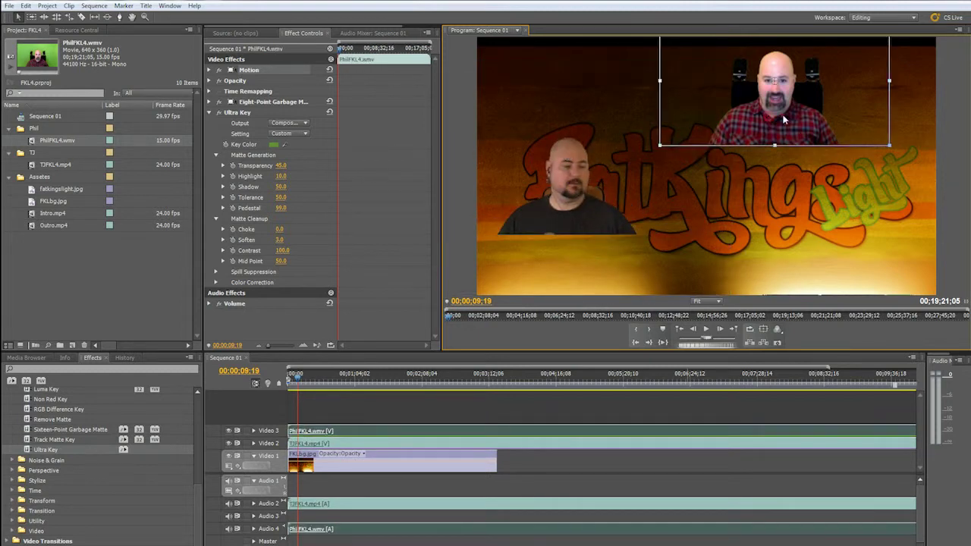
pyautogui.moveTo(783, 119); pyautogui.dragTo(871, 157)
pyautogui.hotkey('ctrl', 'z')
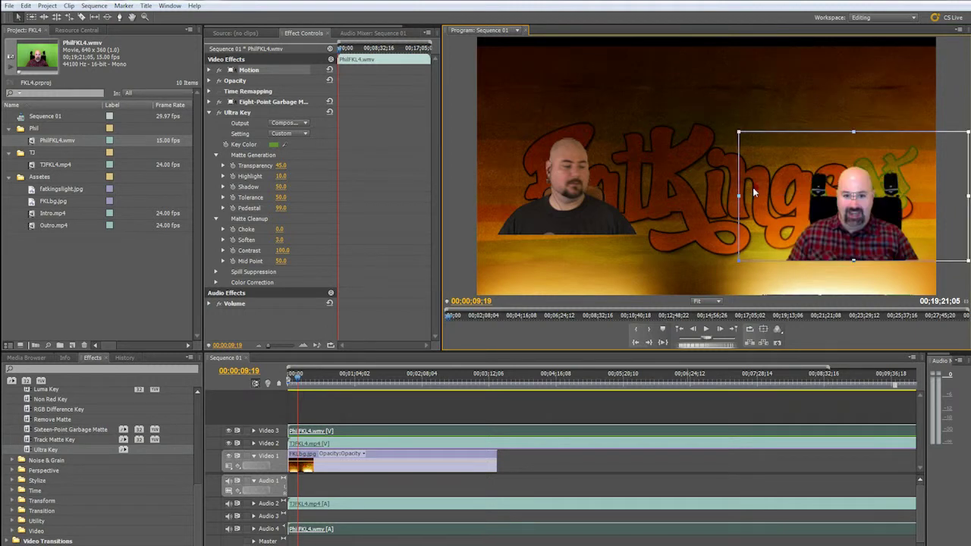
pyautogui.hotkey('ctrl', 'z')
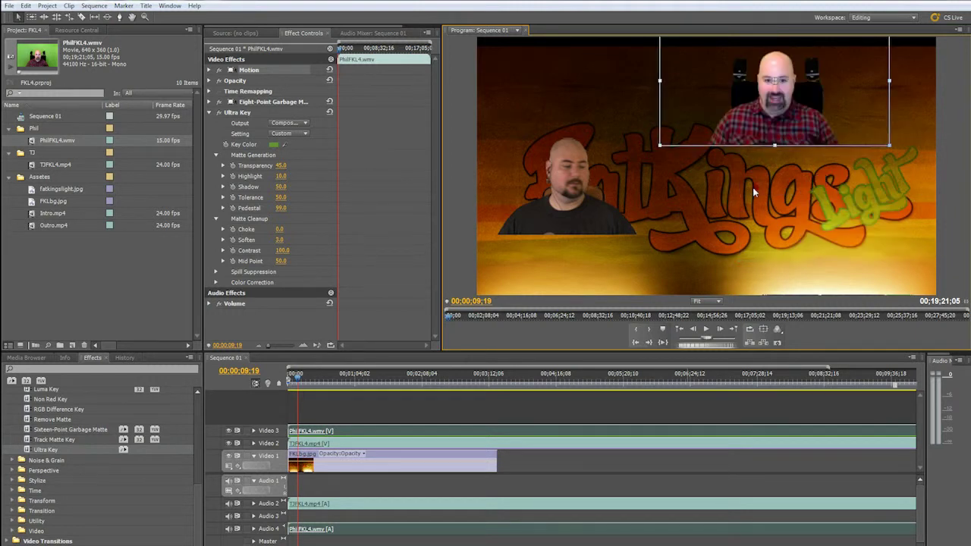
pyautogui.hotkey('ctrl', 'z')
pyautogui.hotkey('ctrl', 'z')
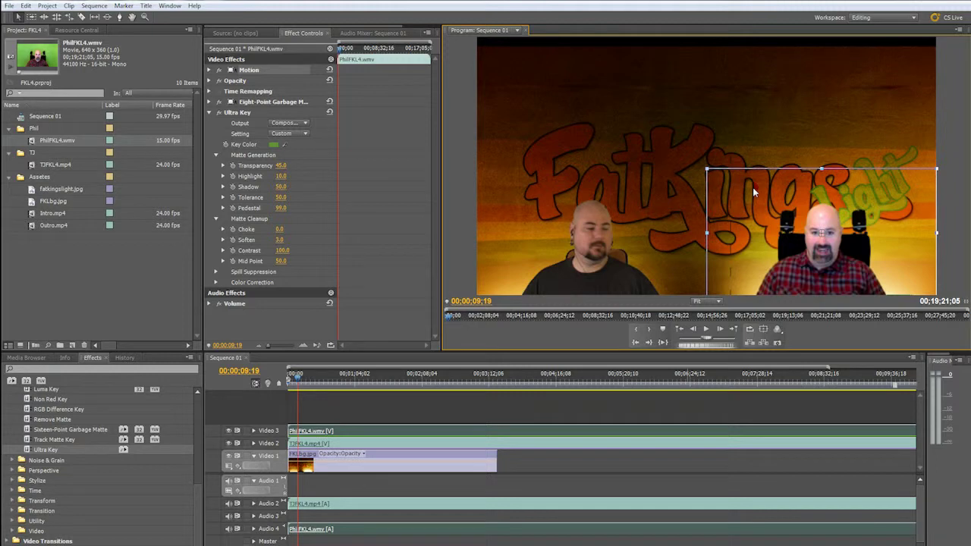
pyautogui.click(652, 127)
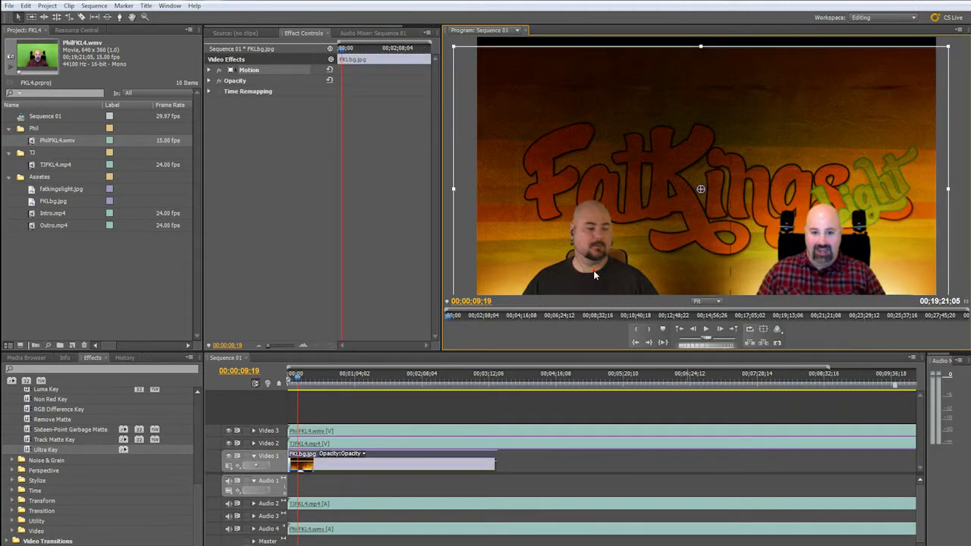
# Nudge FKLbg.jpg slightly right and the TJFKL4.mp4 host slightly left in the Program monitor
pyautogui.moveTo(594, 275); pyautogui.dragTo(591, 296)
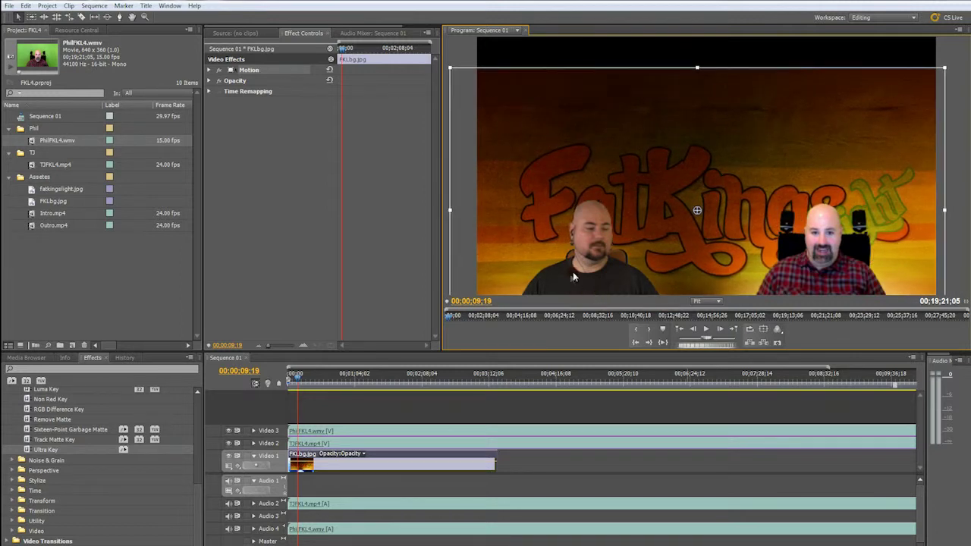
pyautogui.click(366, 414)
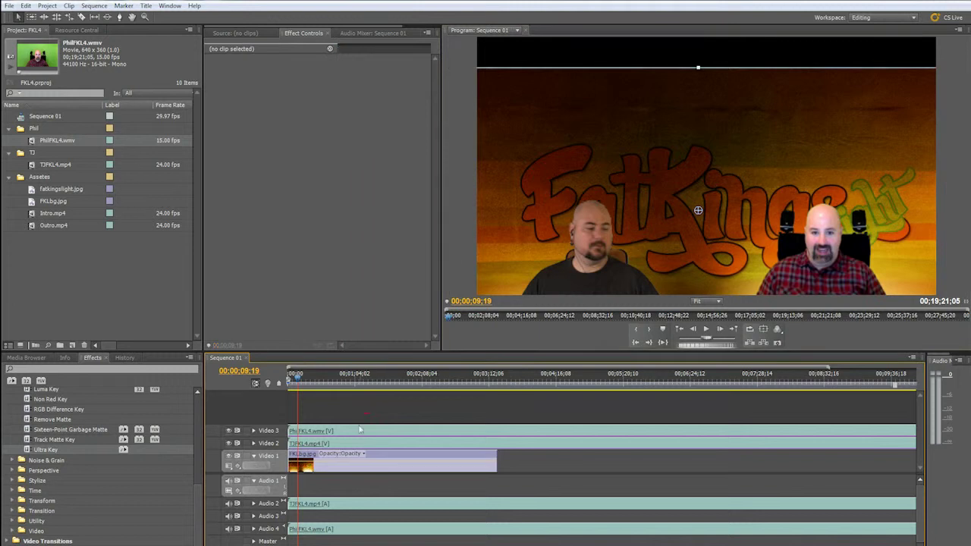
pyautogui.click(338, 441)
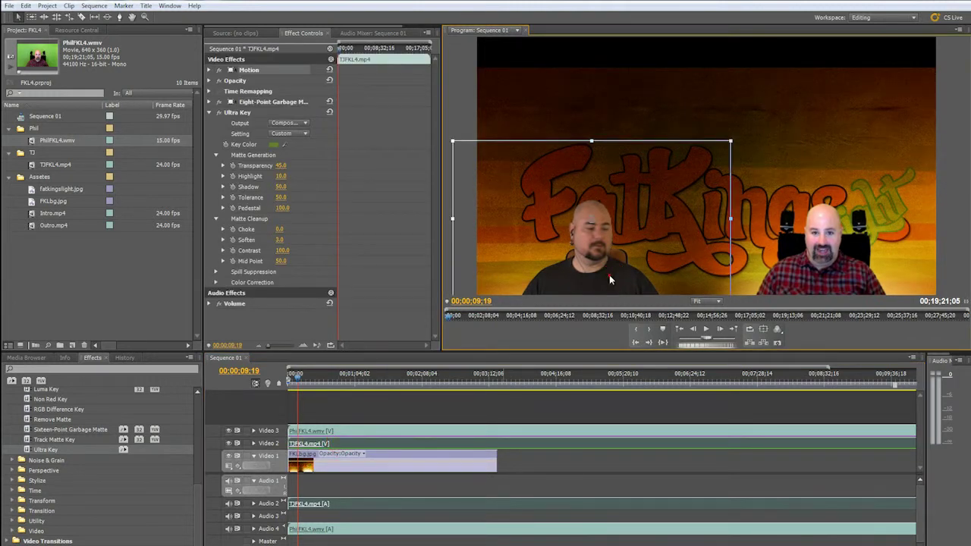
pyautogui.moveTo(609, 278); pyautogui.dragTo(598, 275)
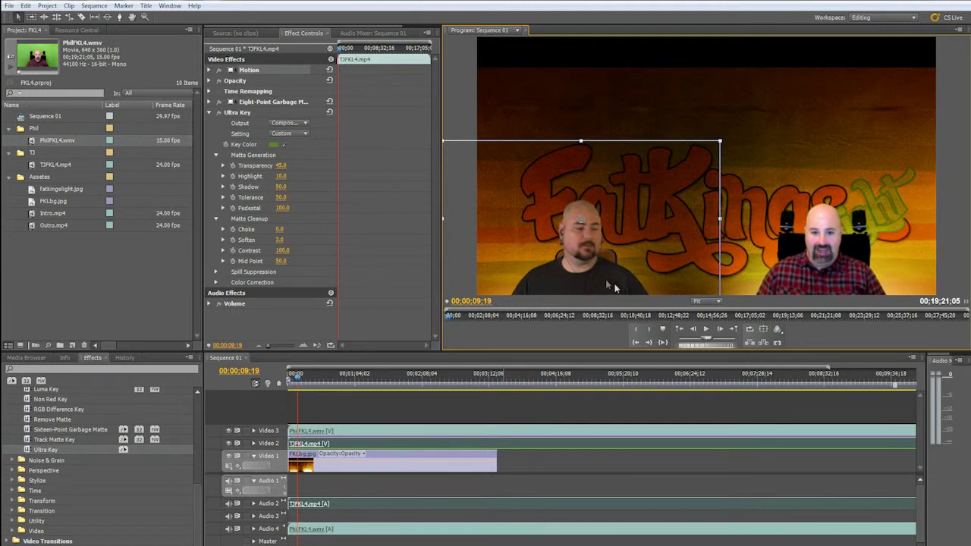
pyautogui.click(382, 410)
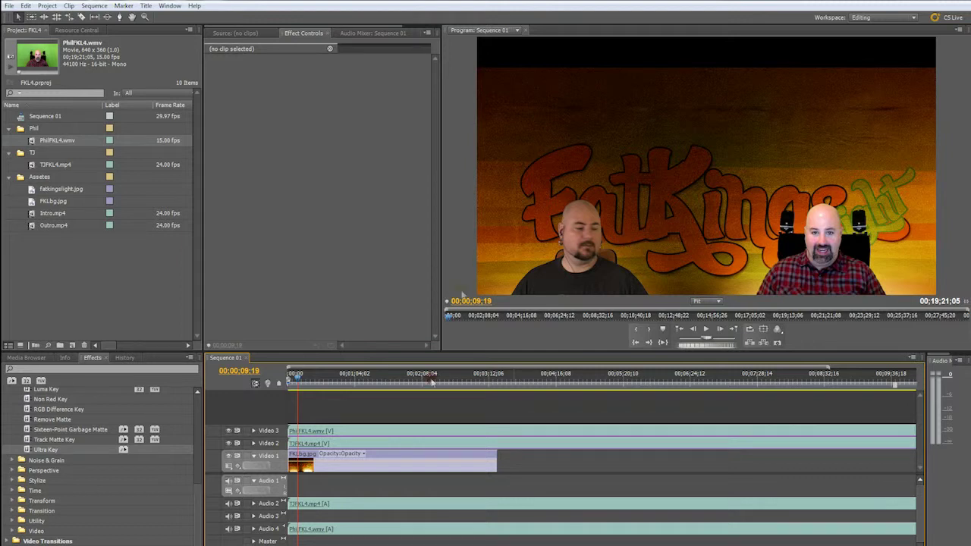
# Slide TJFKL4.mp4 on Video 2 later in the sequence
pyautogui.press('Home')
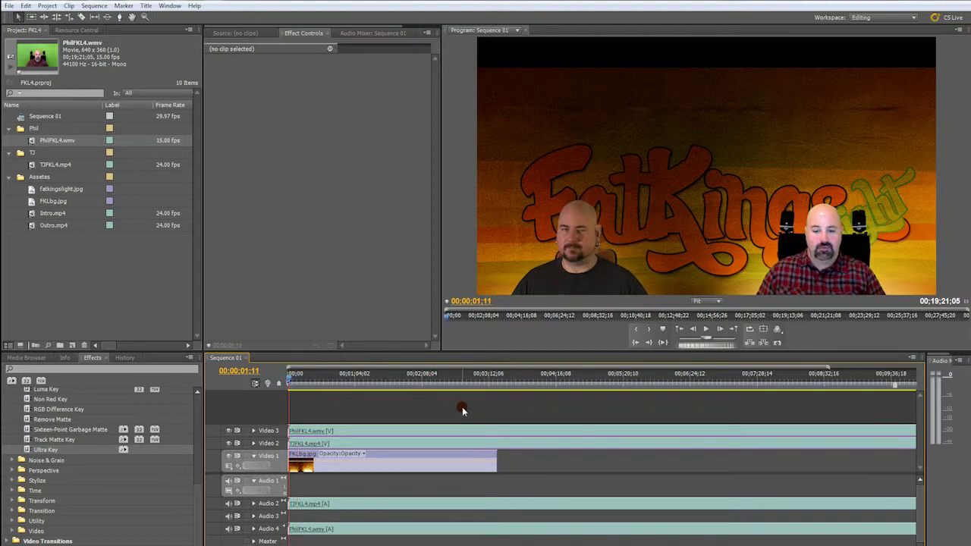
pyautogui.click(348, 443)
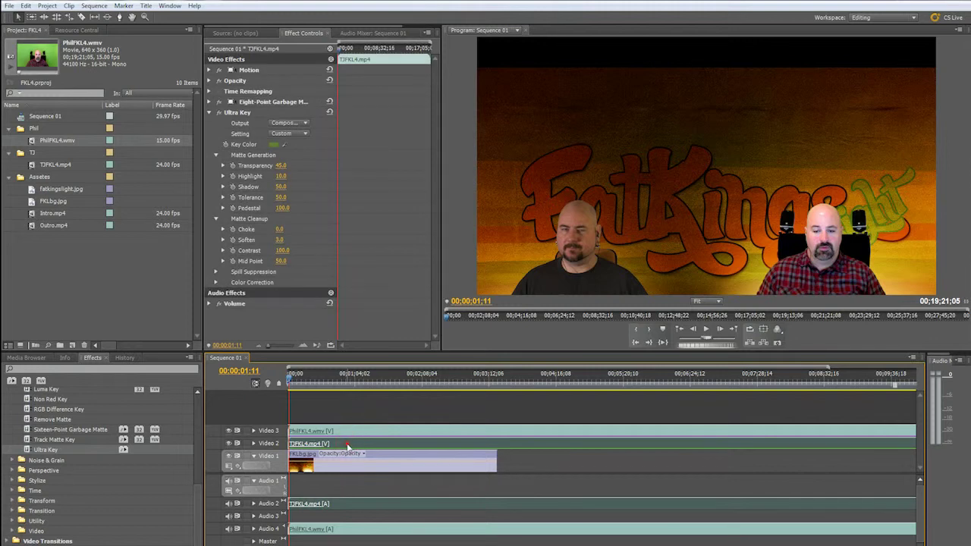
pyautogui.moveTo(347, 444); pyautogui.dragTo(569, 448)
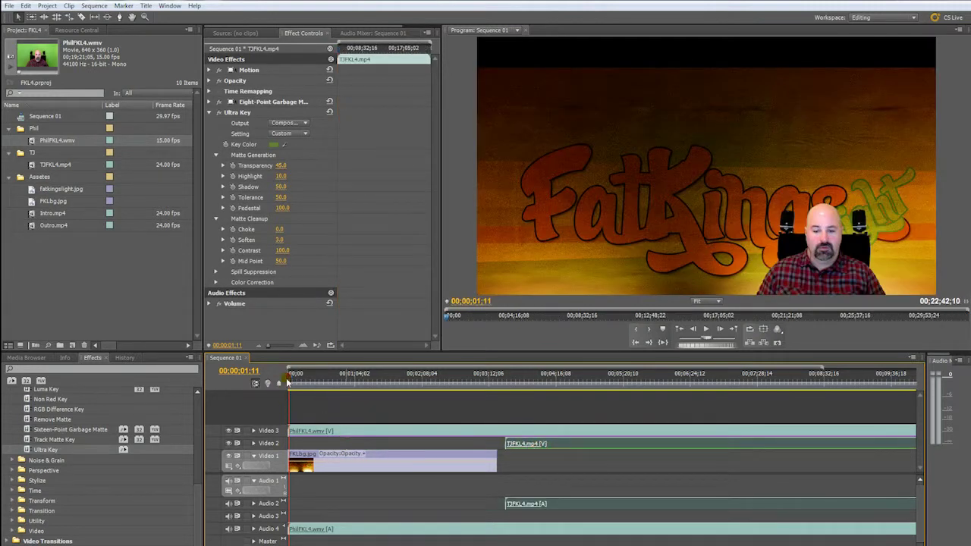
# Expand Audio 4 to show its waveform and zoom the timeline into the opening
pyautogui.click(288, 381)
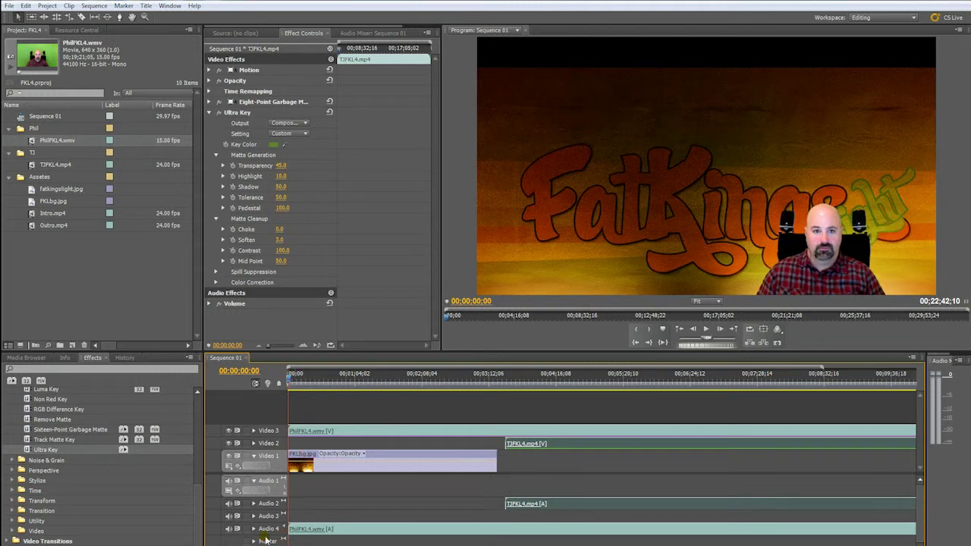
pyautogui.click(254, 529)
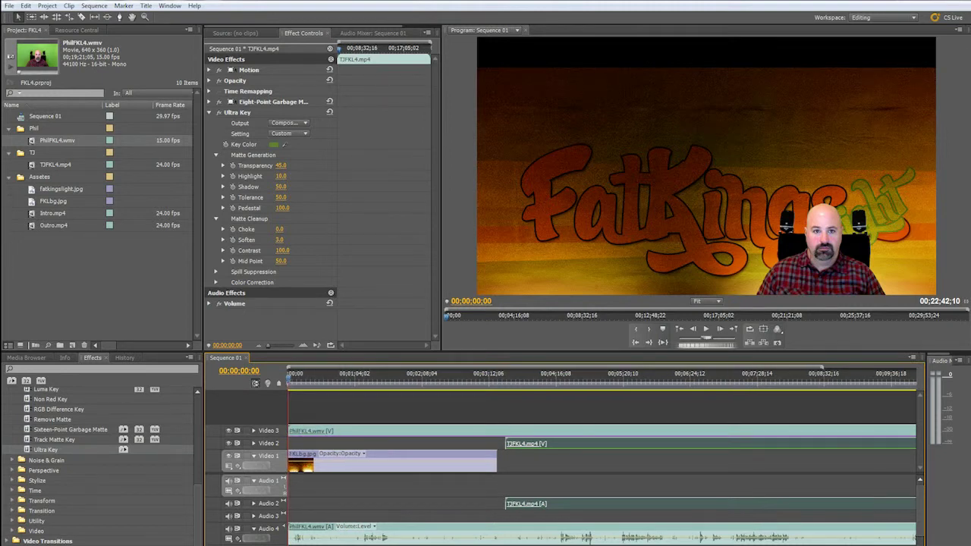
pyautogui.click(298, 535)
pyautogui.press('-')
pyautogui.press('=')
pyautogui.press('=')
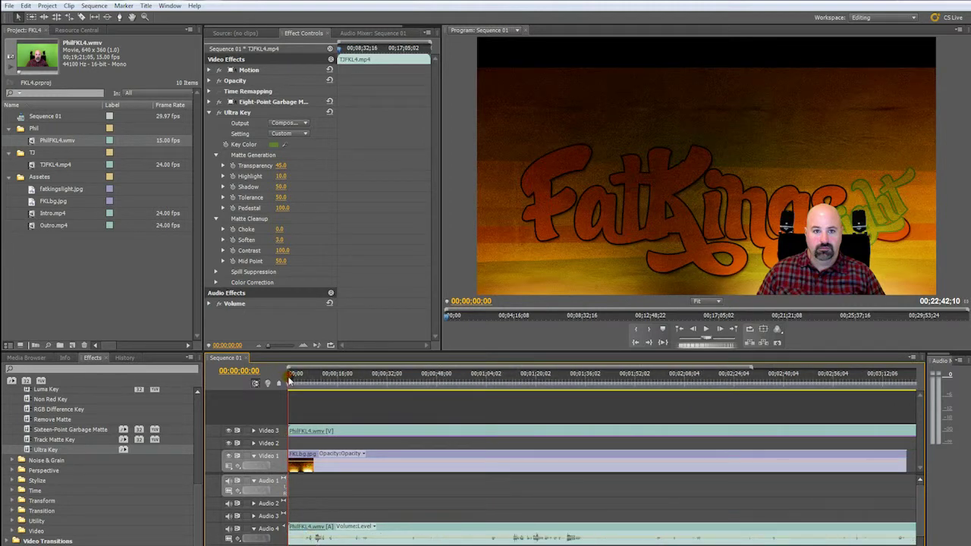
# Scrub and play to stop near 00:00:08:15, then step back one frame
pyautogui.moveTo(289, 381)
pyautogui.mouseDown()
pyautogui.moveTo(324, 386)
pyautogui.moveTo(305, 386)
pyautogui.mouseUp()
pyautogui.press('space')
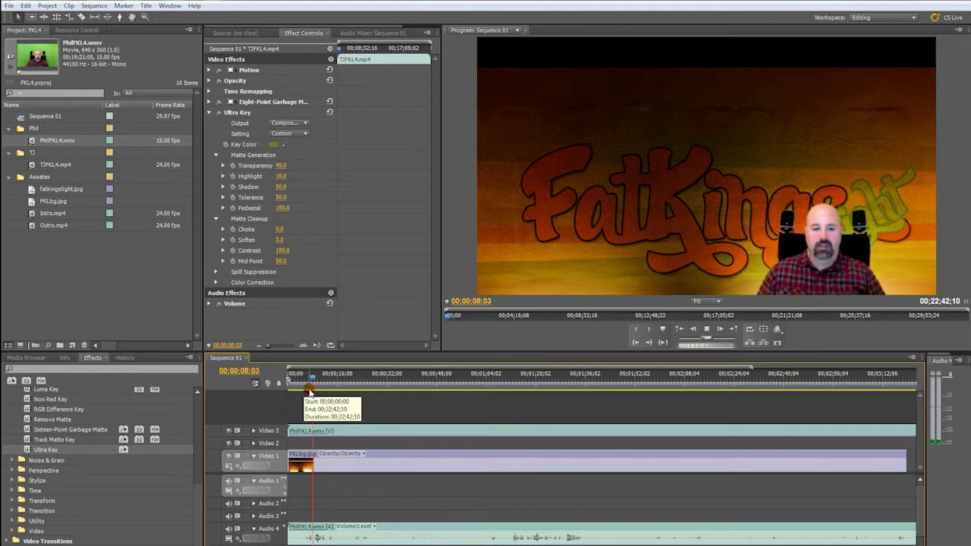
pyautogui.press('space')
pyautogui.press('Left')
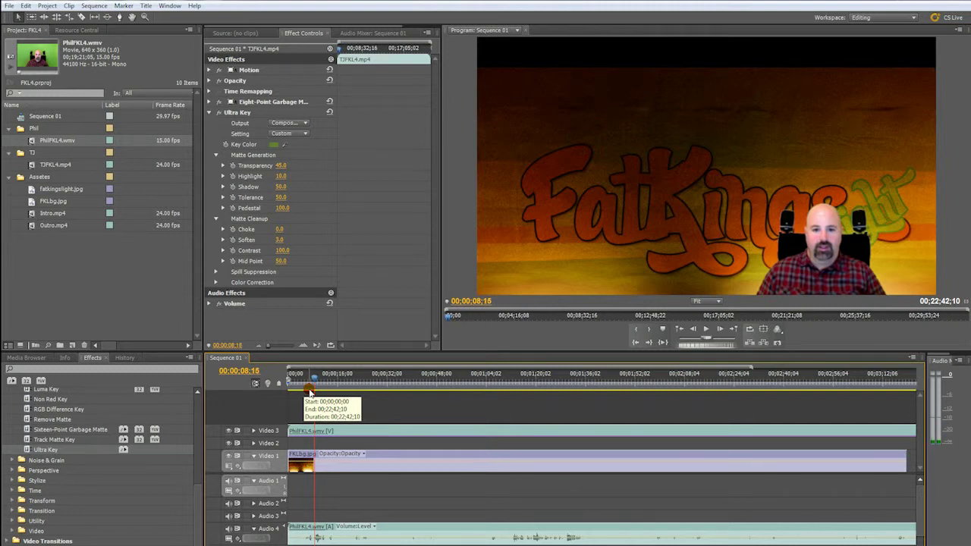
# Razor all tracks at the playhead about eight seconds in
pyautogui.click(339, 453)
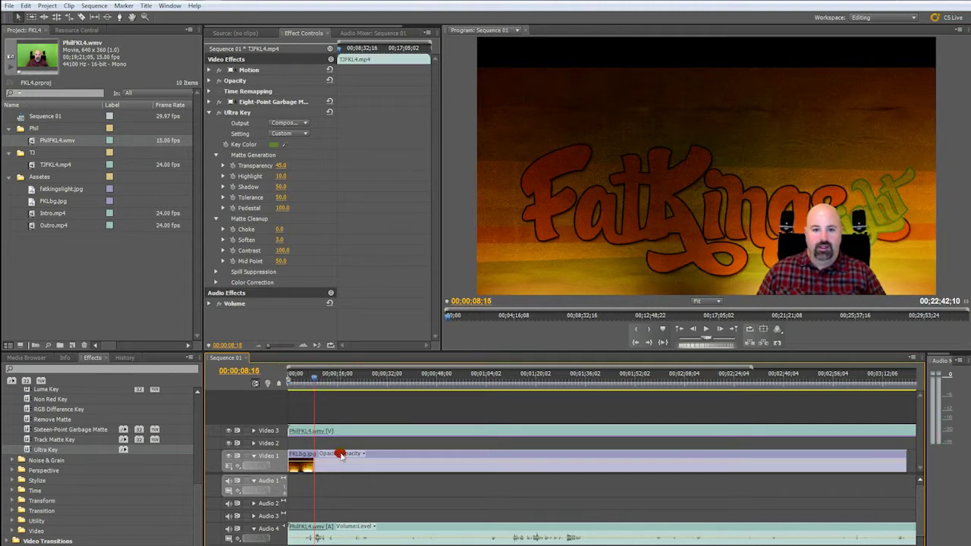
pyautogui.click(314, 428)
pyautogui.click(379, 454)
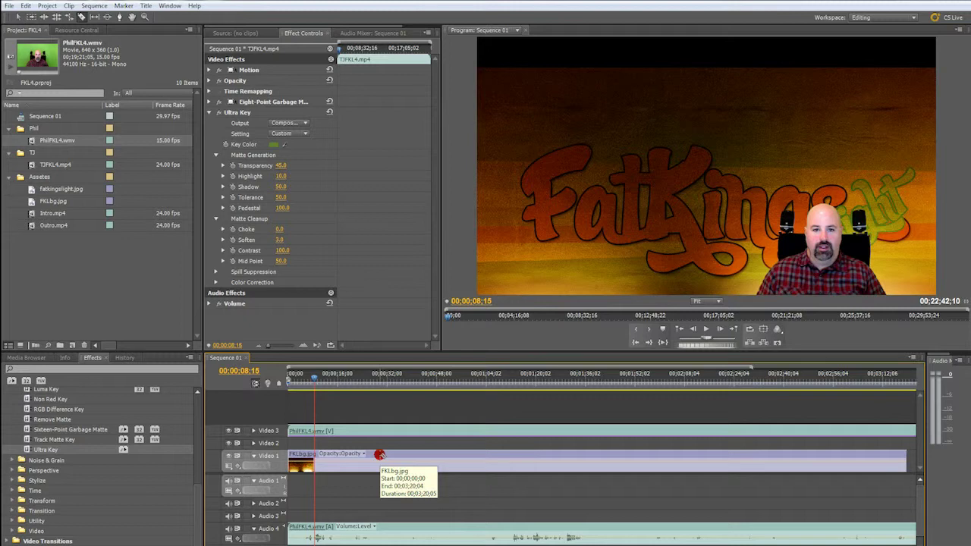
pyautogui.hotkey('ctrl', 'shift', 'k')
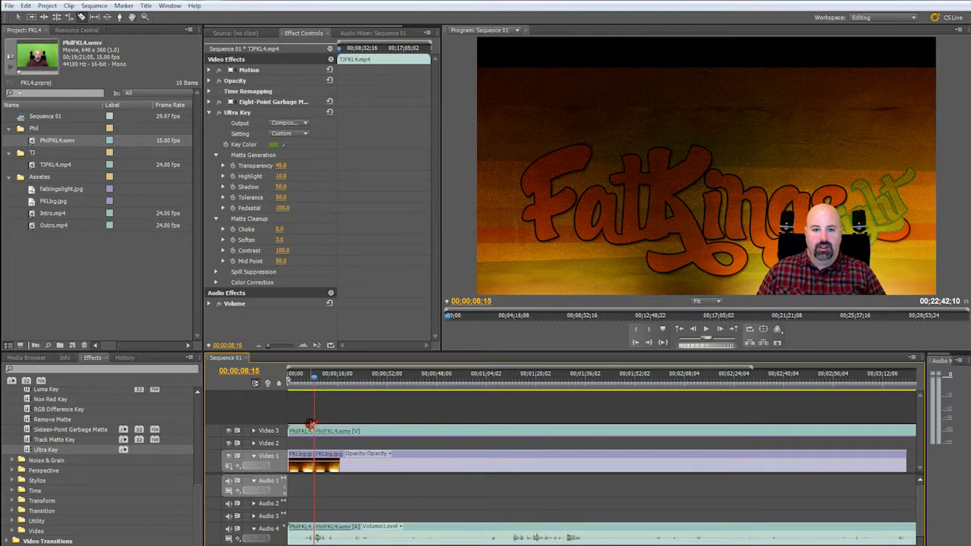
pyautogui.click(304, 410)
# Delete the opening PhilFKL4 piece and move the remainder to 00:00:00:00
pyautogui.press('v')
pyautogui.click(301, 430)
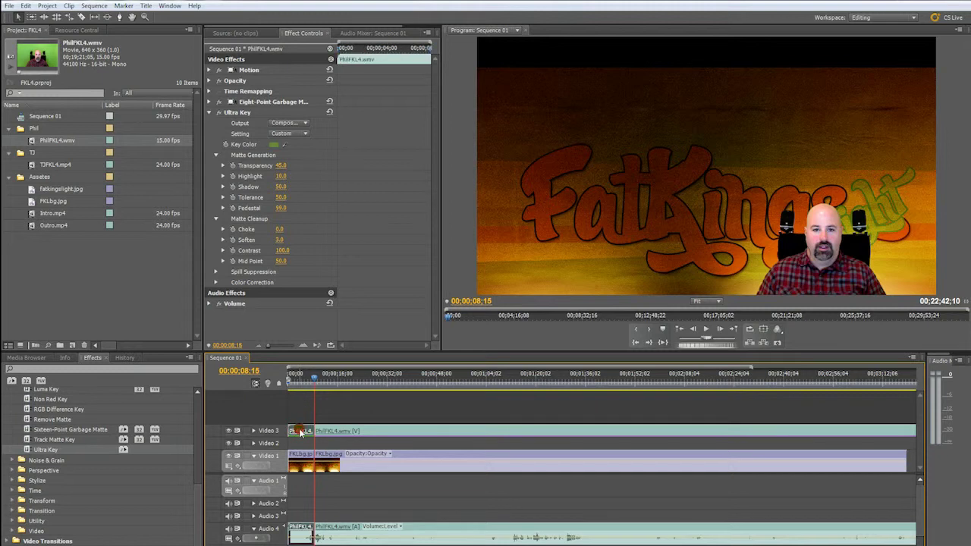
pyautogui.press('Delete')
pyautogui.moveTo(386, 430); pyautogui.dragTo(360, 431)
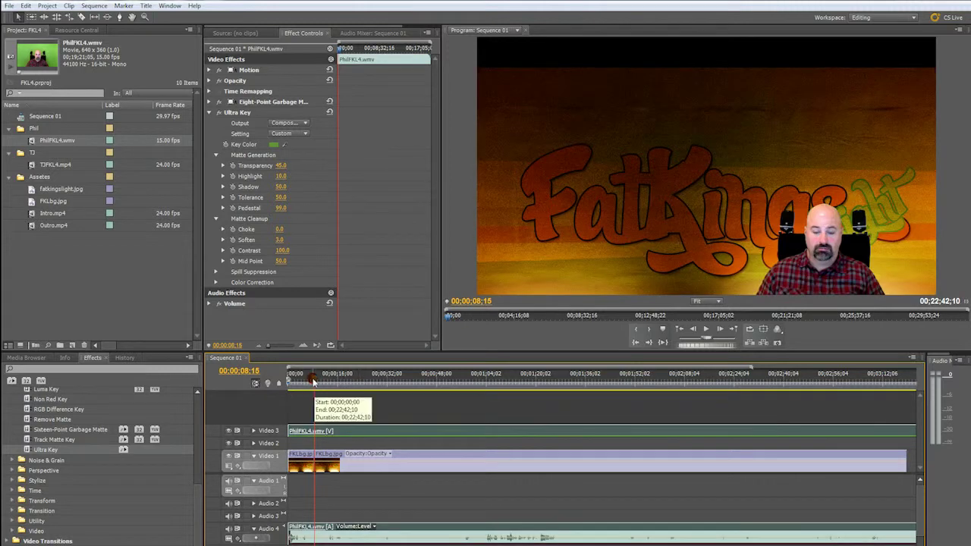
# Play the opening and park the playhead at 00:00:03:04
pyautogui.press('Home')
pyautogui.press('space')
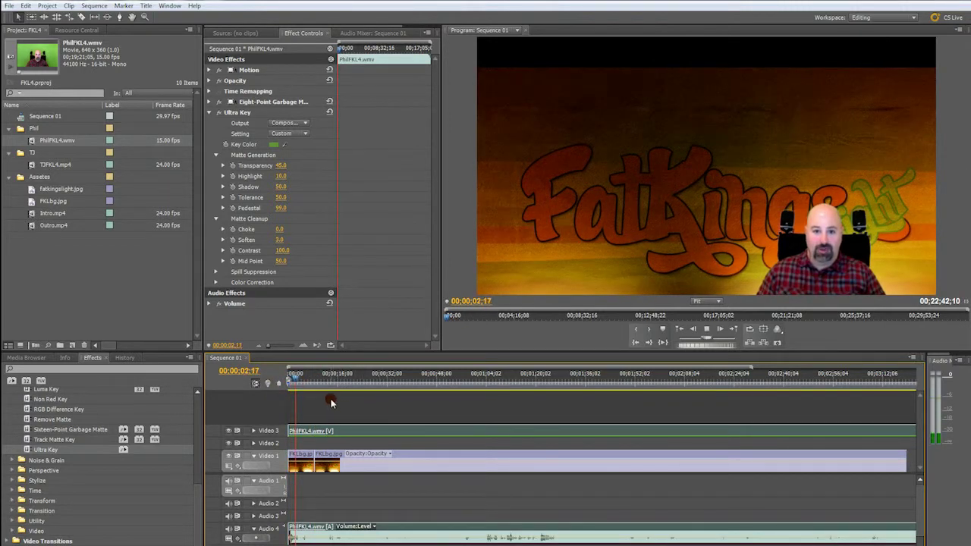
pyautogui.press('space')
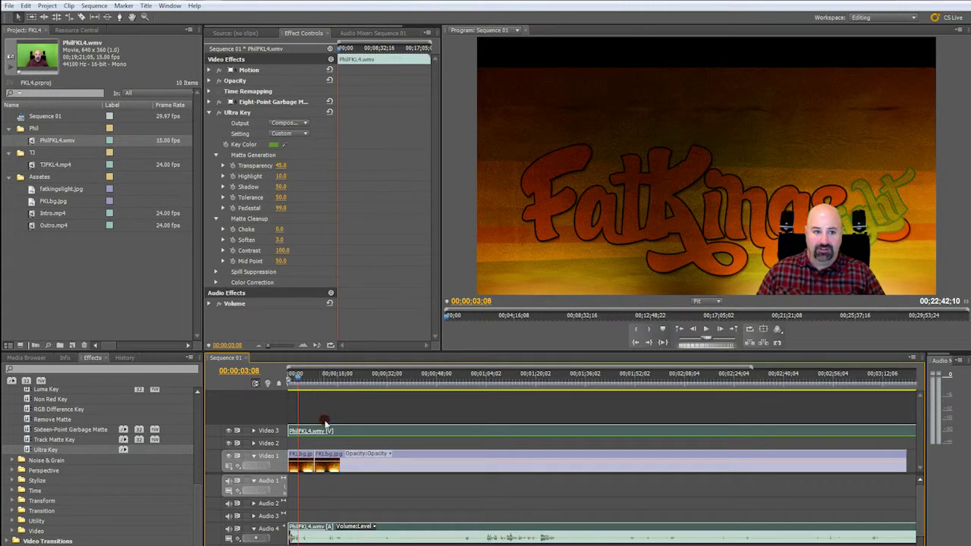
pyautogui.press('=')
pyautogui.press('=')
pyautogui.press('=')
pyautogui.press('=')
pyautogui.press('=')
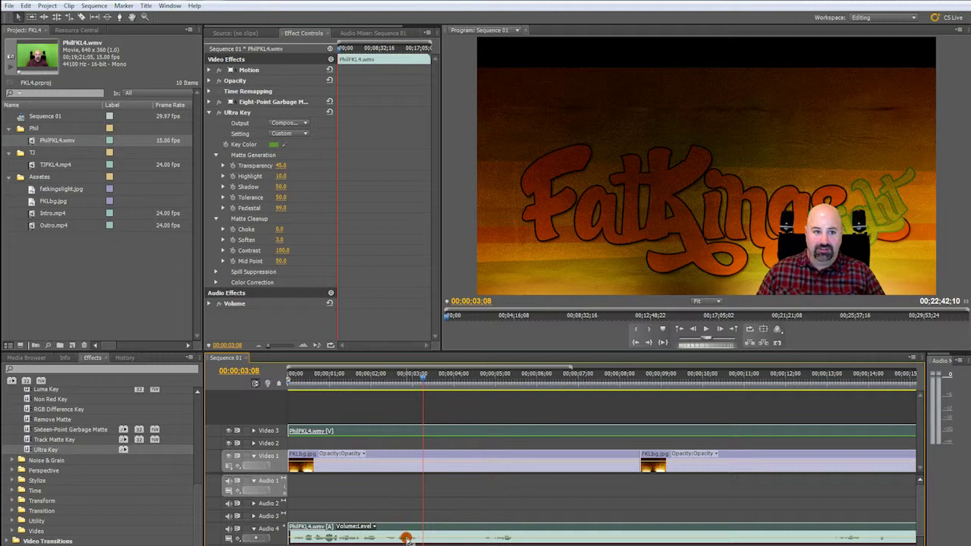
pyautogui.moveTo(425, 379); pyautogui.dragTo(421, 381)
# Slide TJFKL4.mp4 left to start at 00:00:03:04 and play back to check
pyautogui.press('-')
pyautogui.press('-')
pyautogui.press('-')
pyautogui.press('-')
pyautogui.press('-')
pyautogui.press('-')
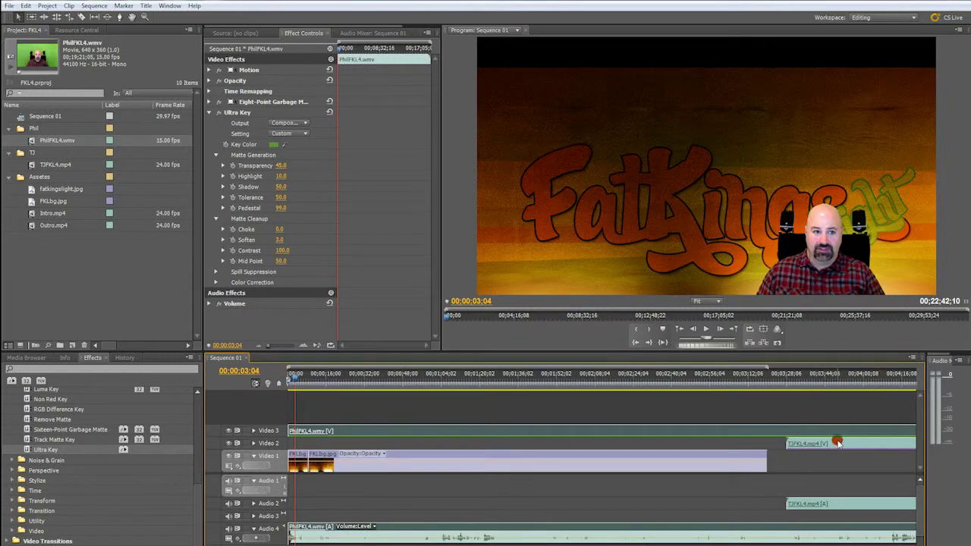
pyautogui.moveTo(837, 442); pyautogui.dragTo(347, 445)
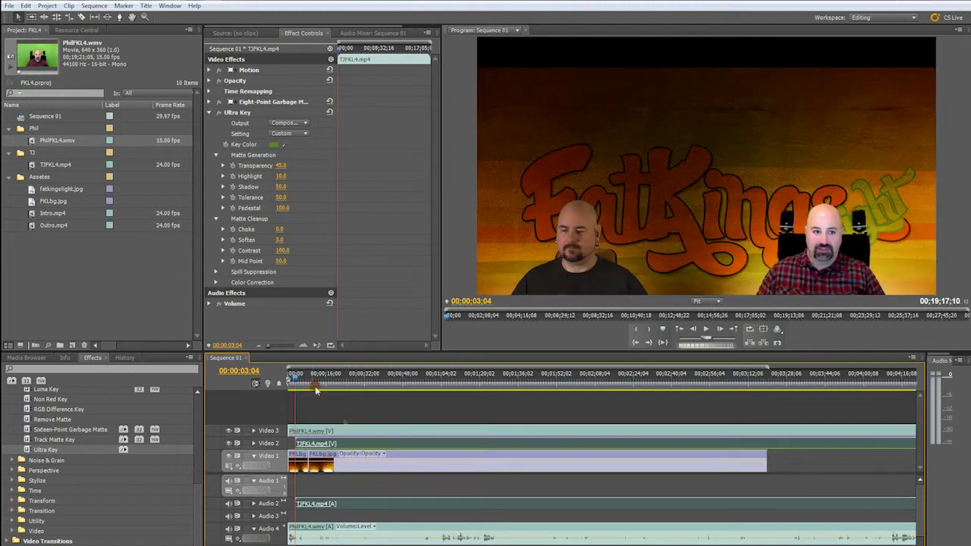
pyautogui.press('Home')
pyautogui.press('space')
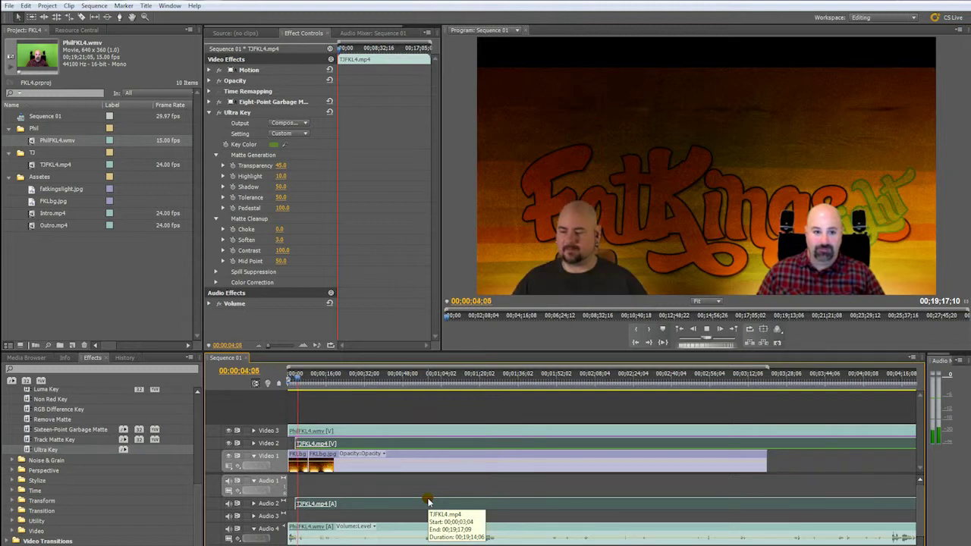
pyautogui.press('space')
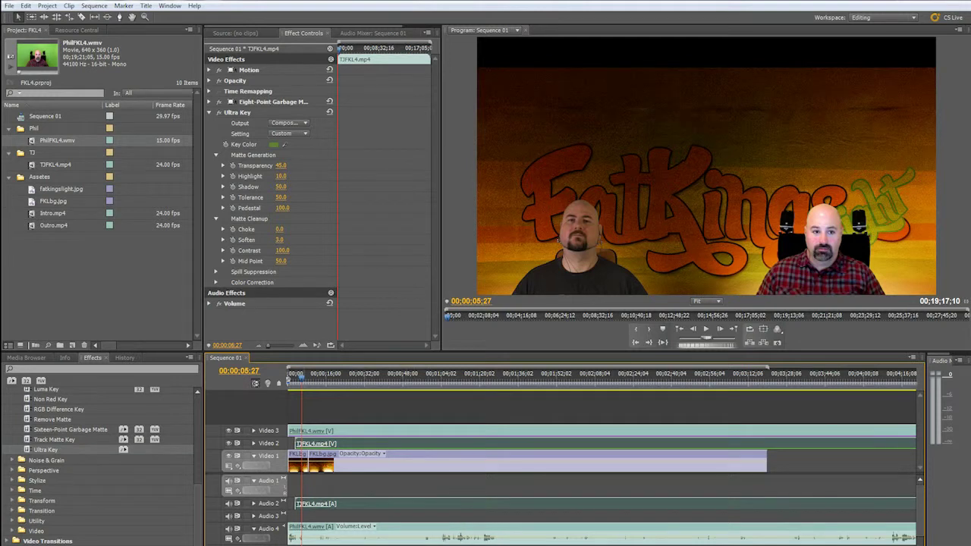
pyautogui.press('=')
pyautogui.press('=')
pyautogui.press('=')
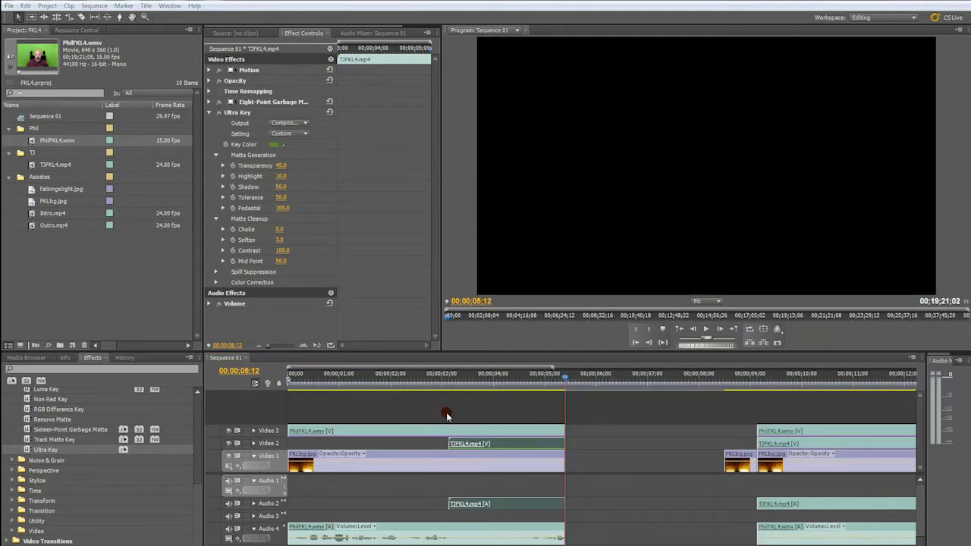
# Move the playhead to 00:00:05:01 with no clips selected
pyautogui.click(587, 430)
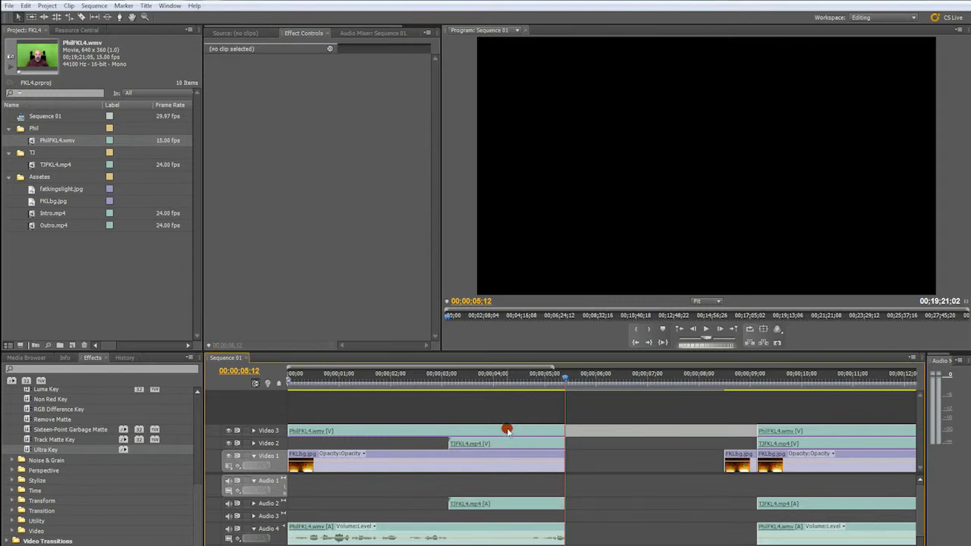
pyautogui.moveTo(507, 429); pyautogui.dragTo(486, 429)
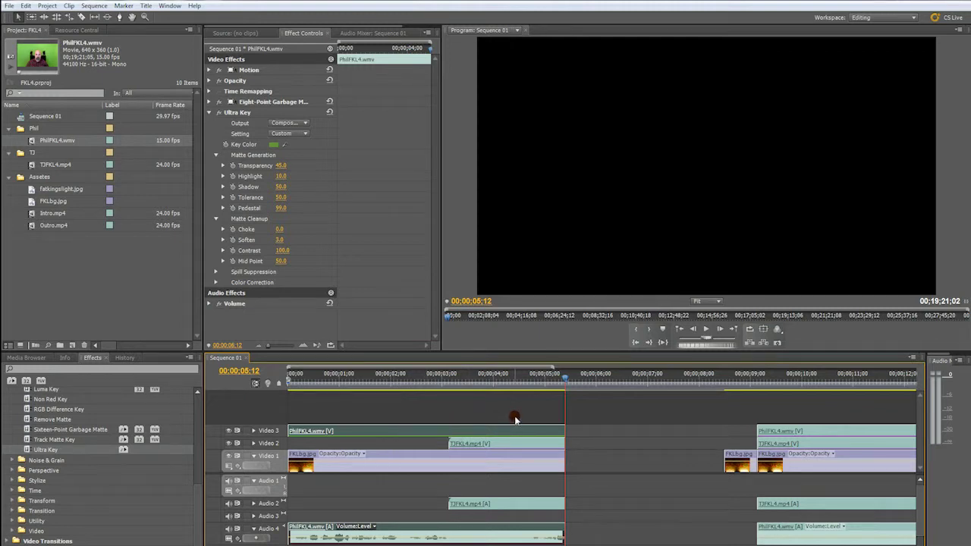
pyautogui.click(580, 414)
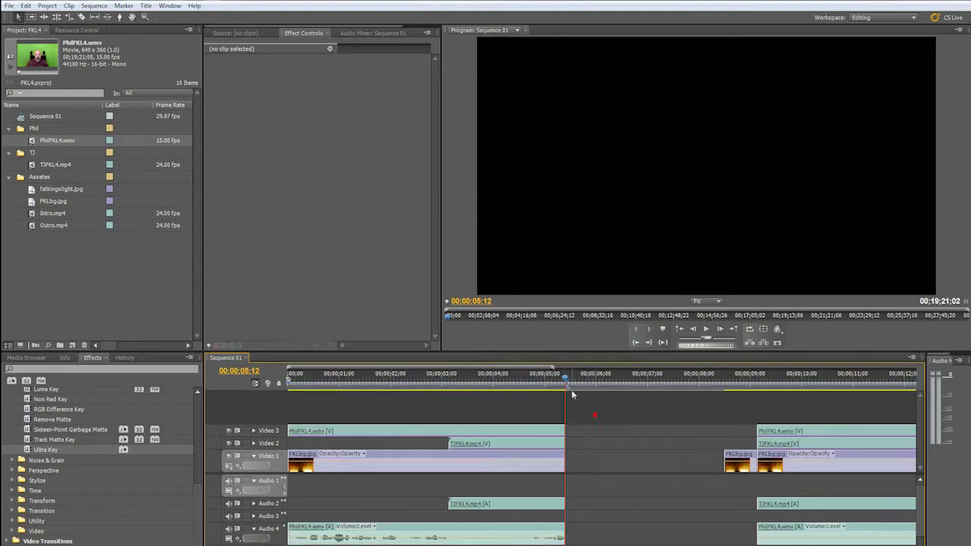
pyautogui.click(548, 383)
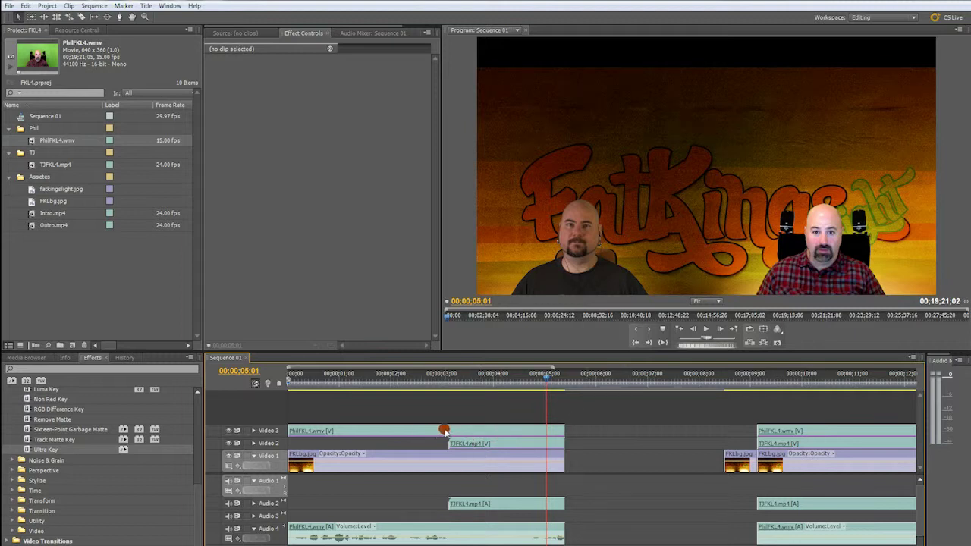
# Unlink the PhilFKL4.wmv video from its audio
pyautogui.click(377, 432)
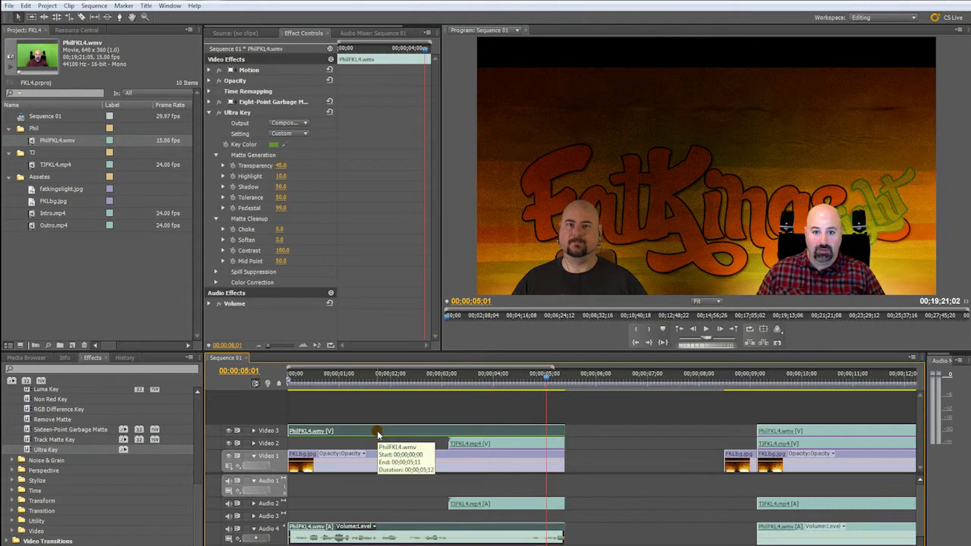
pyautogui.rightClick(378, 432)
pyautogui.click(409, 171)
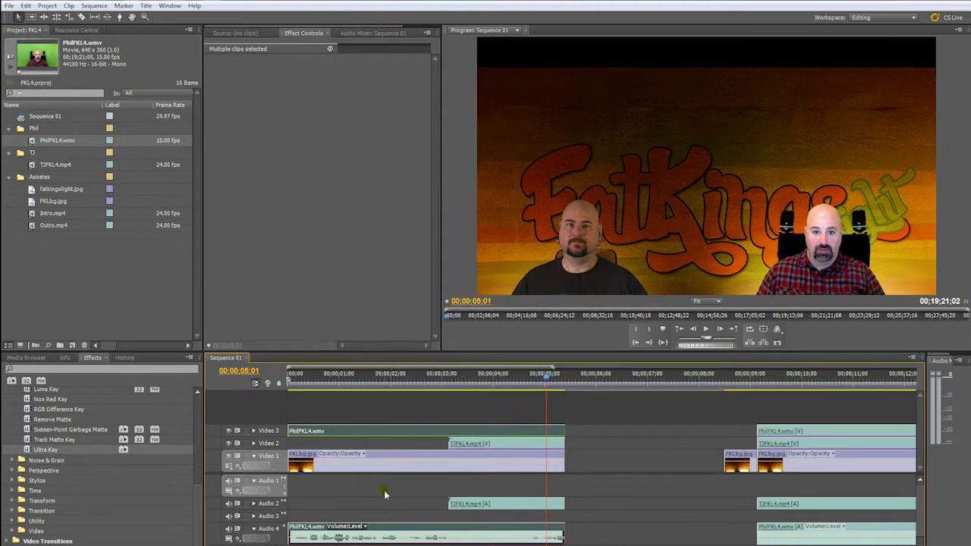
pyautogui.click(396, 395)
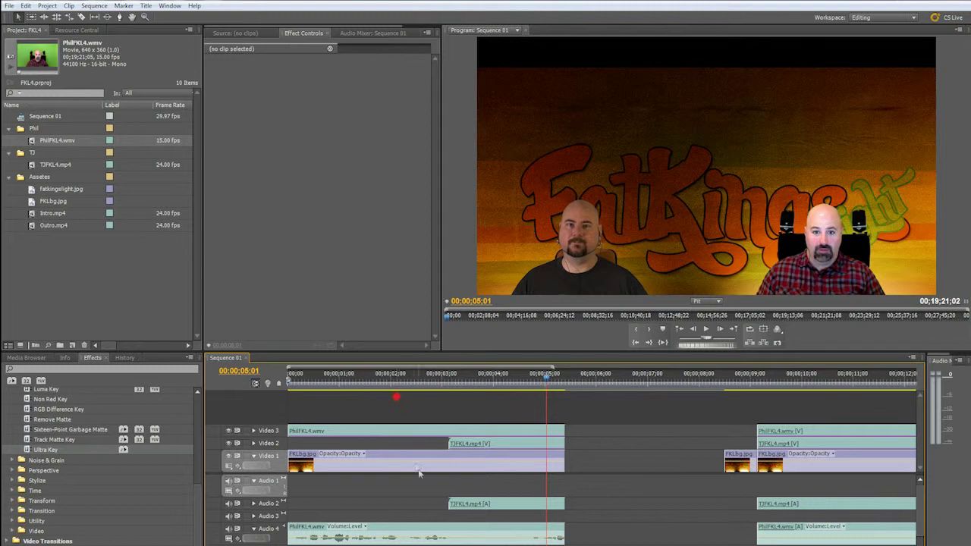
pyautogui.click(399, 431)
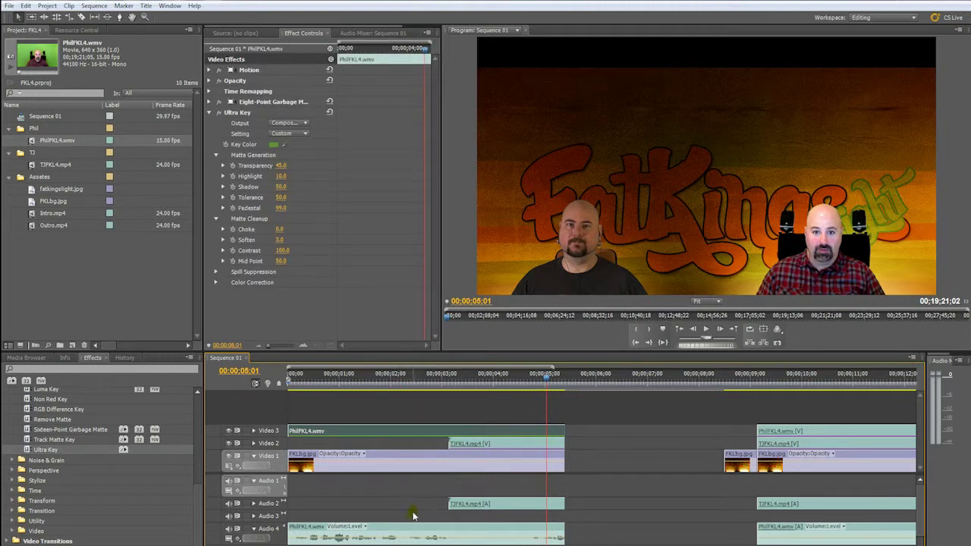
pyautogui.keyDown('shift'); pyautogui.click(384, 535); pyautogui.keyUp('shift')
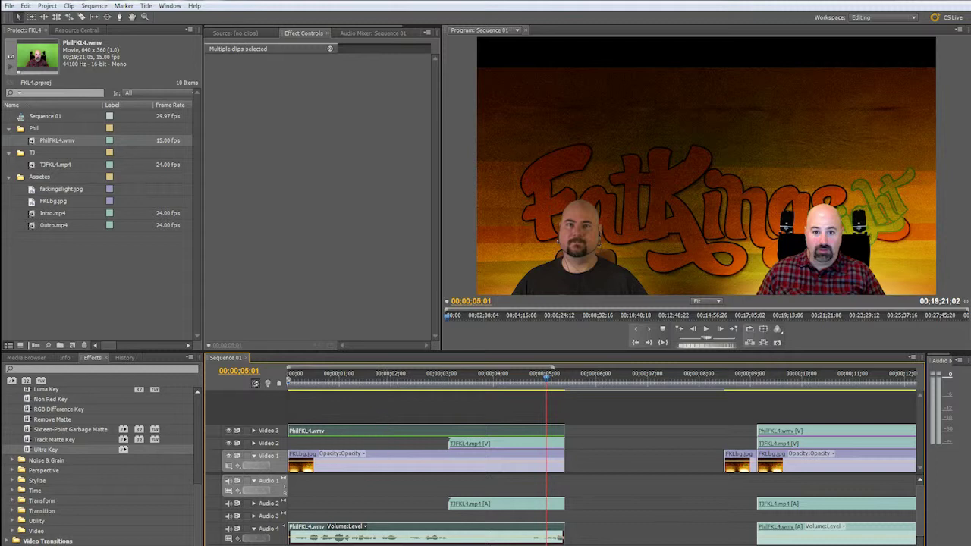
pyautogui.rightClick(390, 444)
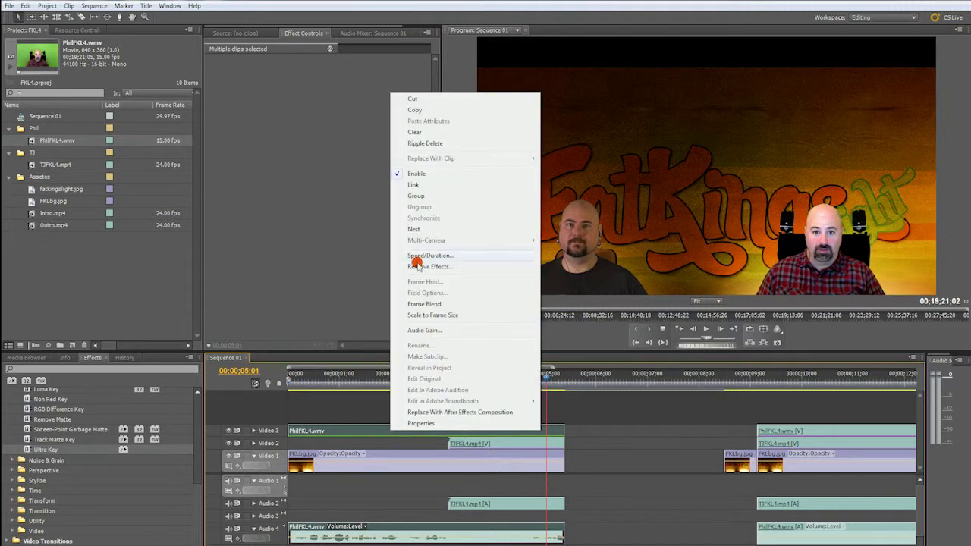
pyautogui.click(427, 187)
# Delete the PhilFKL4.wmv video from Video 3, keeping its audio
pyautogui.moveTo(429, 431); pyautogui.dragTo(429, 434)
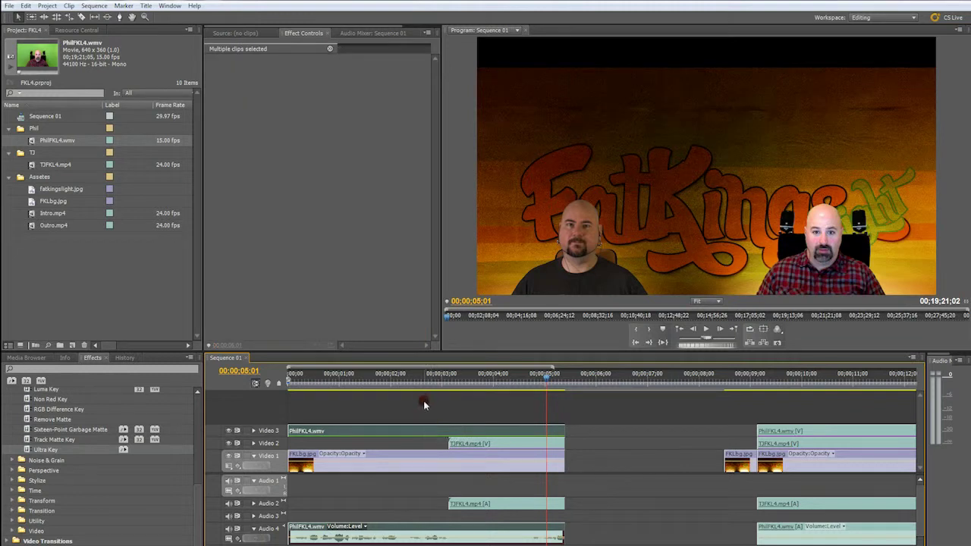
pyautogui.click(423, 401)
pyautogui.rightClick(407, 430)
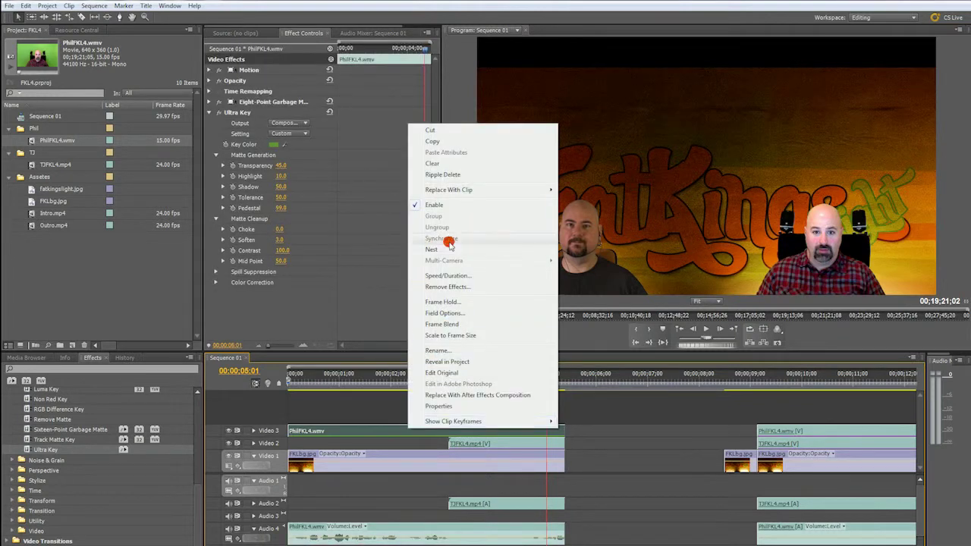
pyautogui.click(381, 413)
pyautogui.click(387, 430)
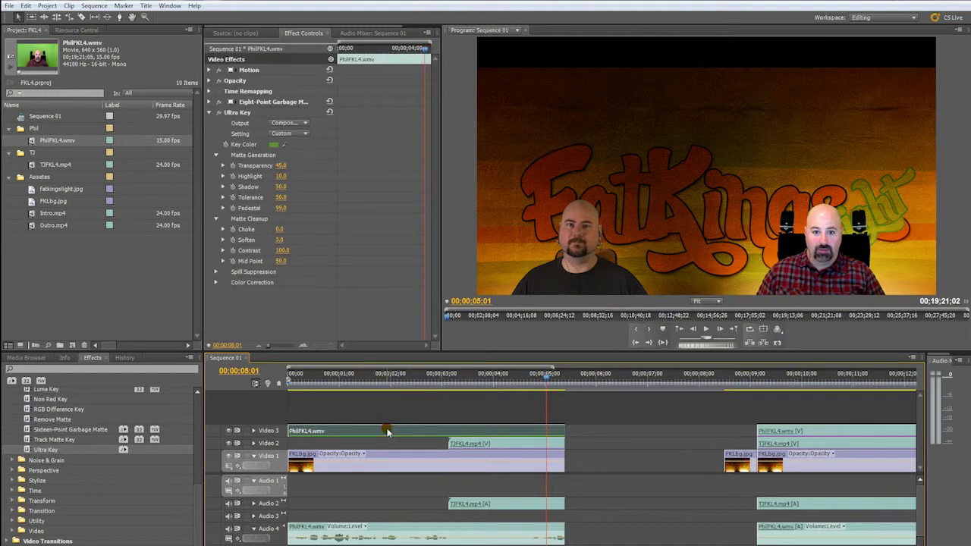
pyautogui.press('Delete')
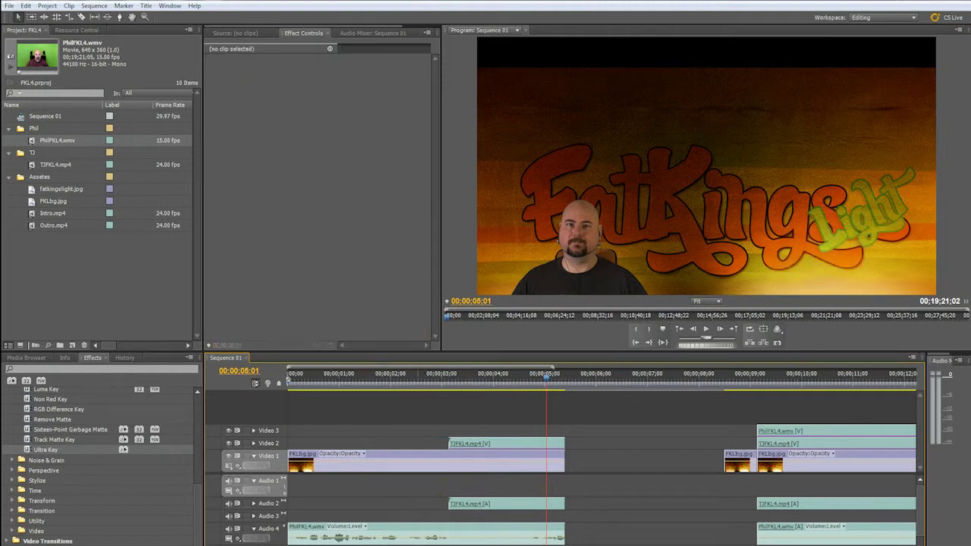
pyautogui.click(500, 453)
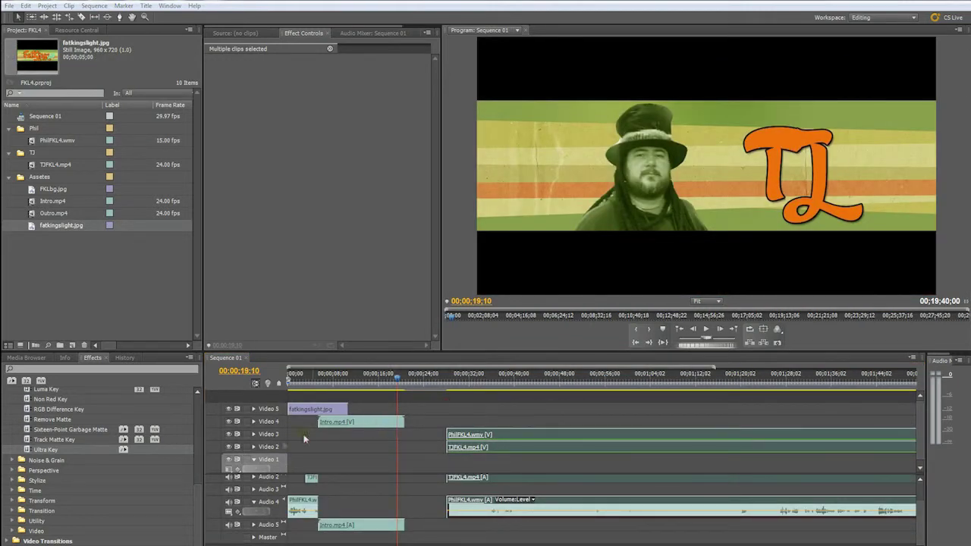
# Add an opacity keyframe to Intro.mp4 on the expanded Video 4 track
pyautogui.press('=')
pyautogui.press('=')
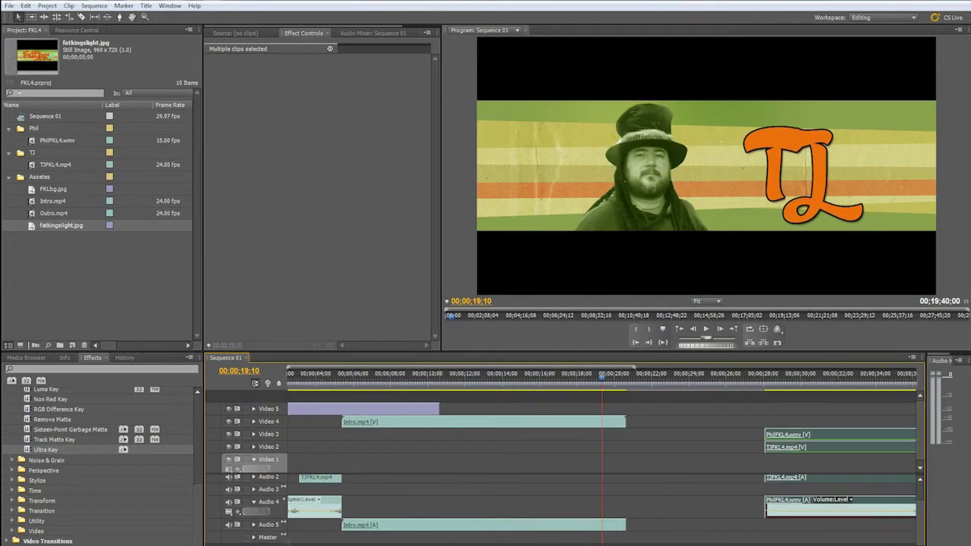
pyautogui.click(578, 423)
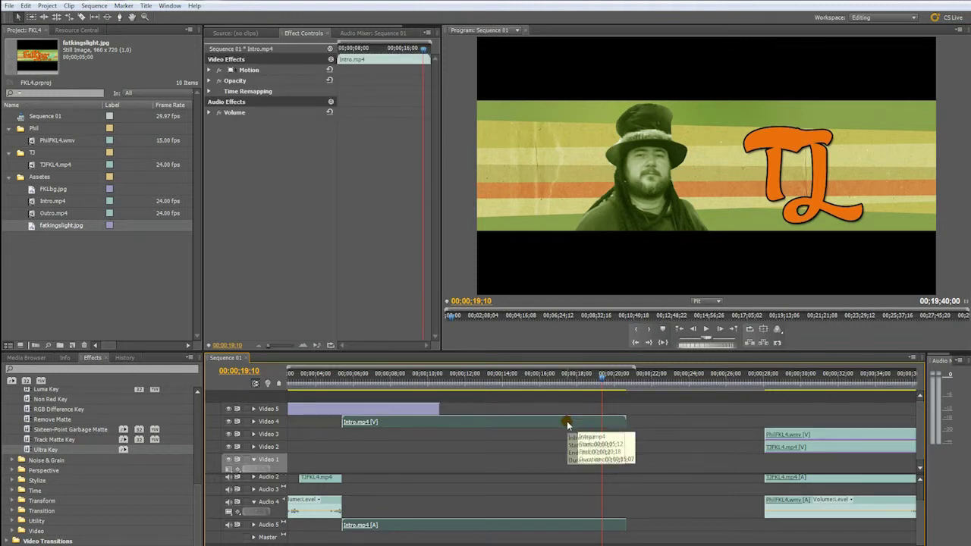
pyautogui.click(696, 420)
pyautogui.click(578, 422)
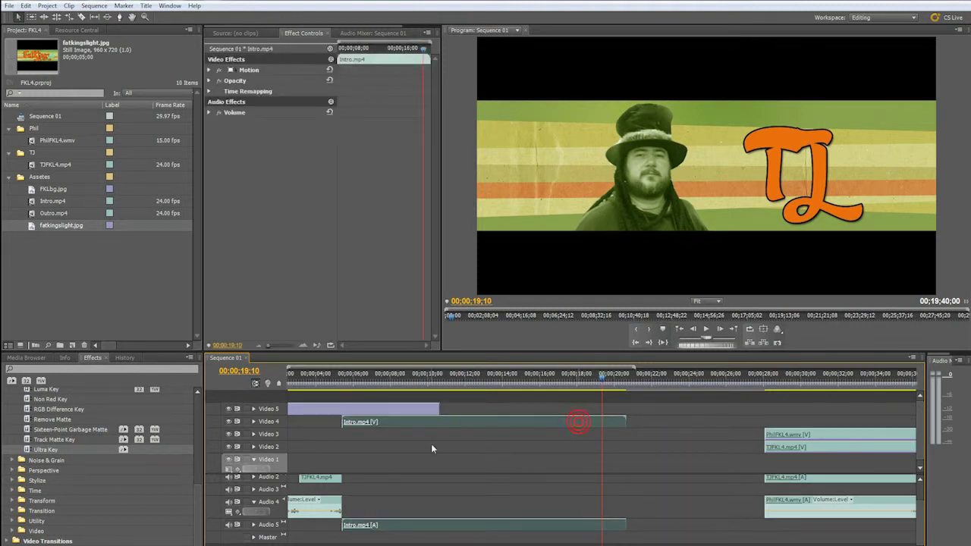
pyautogui.click(253, 421)
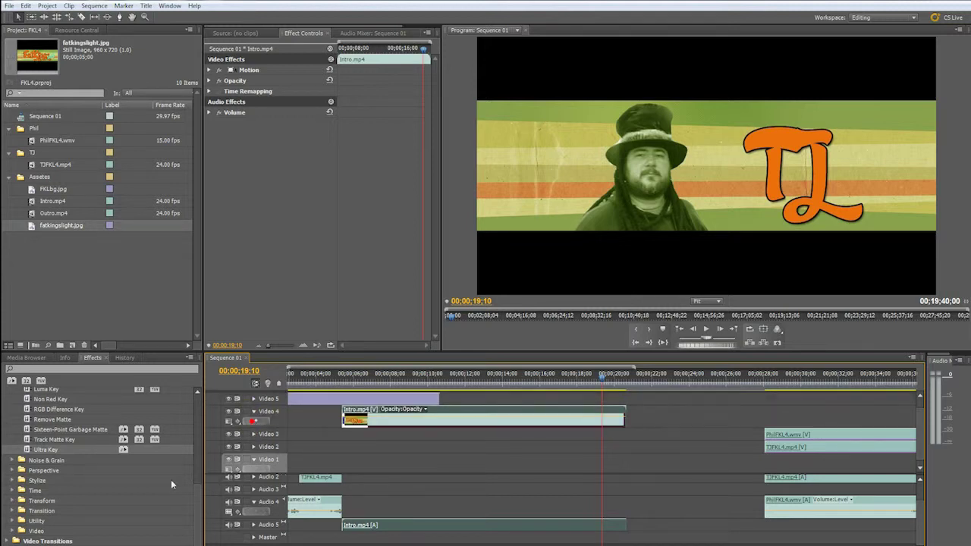
pyautogui.click(255, 422)
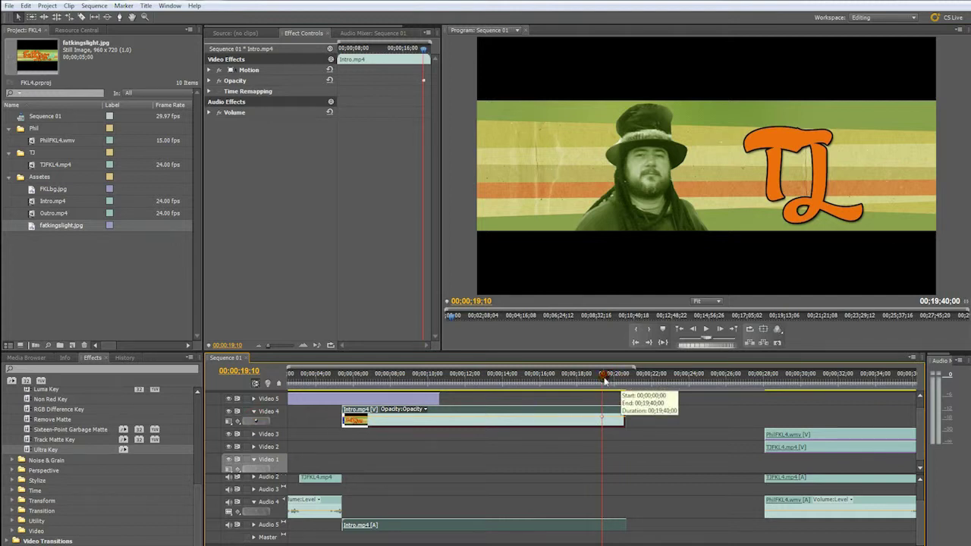
# Trim the end of Intro.mp4 back by one frame
pyautogui.moveTo(604, 379); pyautogui.dragTo(629, 381)
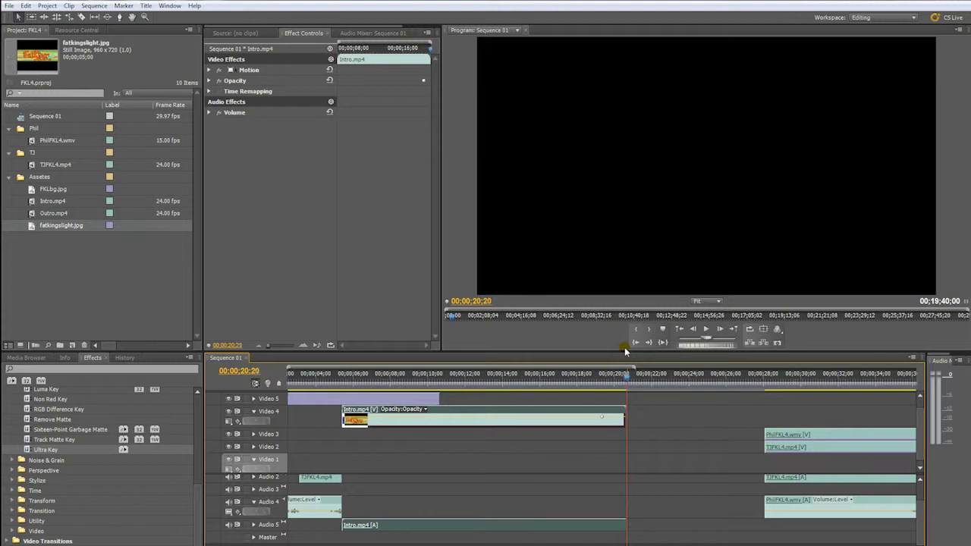
pyautogui.press('Left')
pyautogui.press('Left')
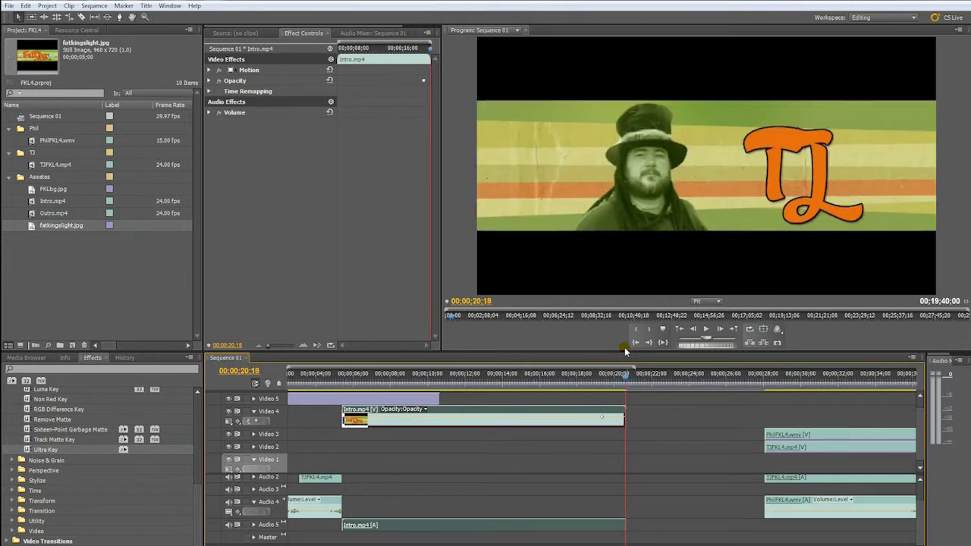
pyautogui.press('Right')
pyautogui.press('Left')
pyautogui.moveTo(627, 421); pyautogui.dragTo(624, 421)
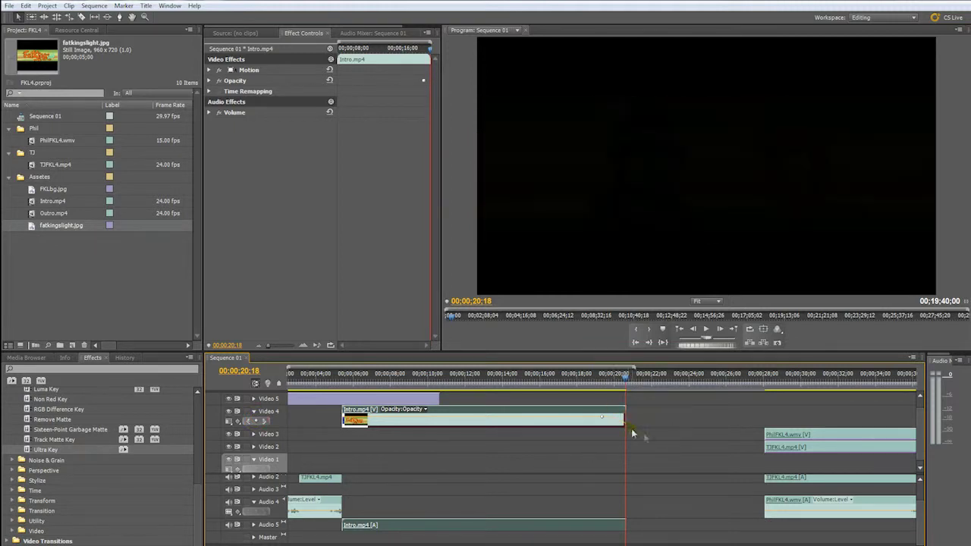
pyautogui.moveTo(604, 377)
pyautogui.mouseDown()
pyautogui.moveTo(582, 383)
pyautogui.moveTo(626, 389)
pyautogui.moveTo(615, 388)
pyautogui.mouseUp()
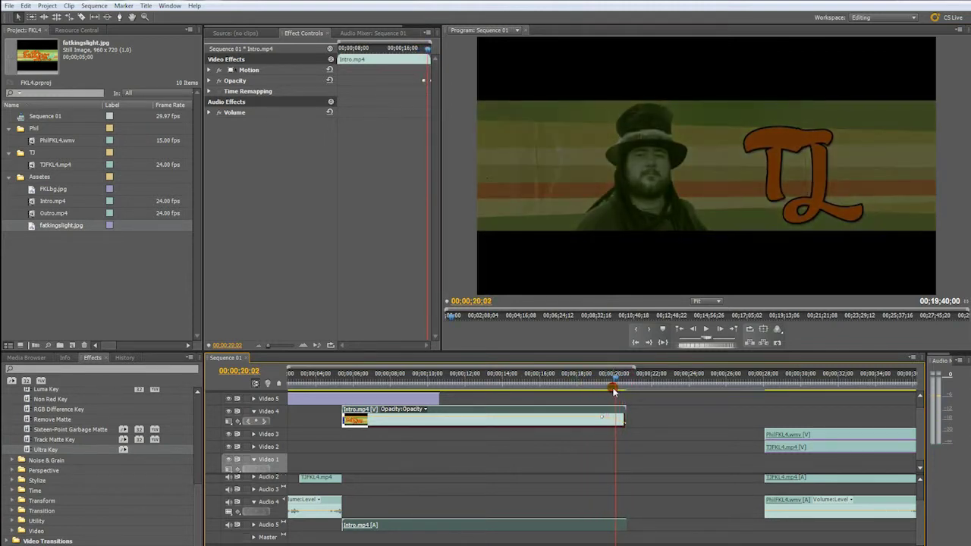
# Slide the PhilFKL4 and TJFKL4 clips left to start right after the intro, then play it back
pyautogui.click(827, 410)
pyautogui.moveTo(828, 457); pyautogui.dragTo(684, 449)
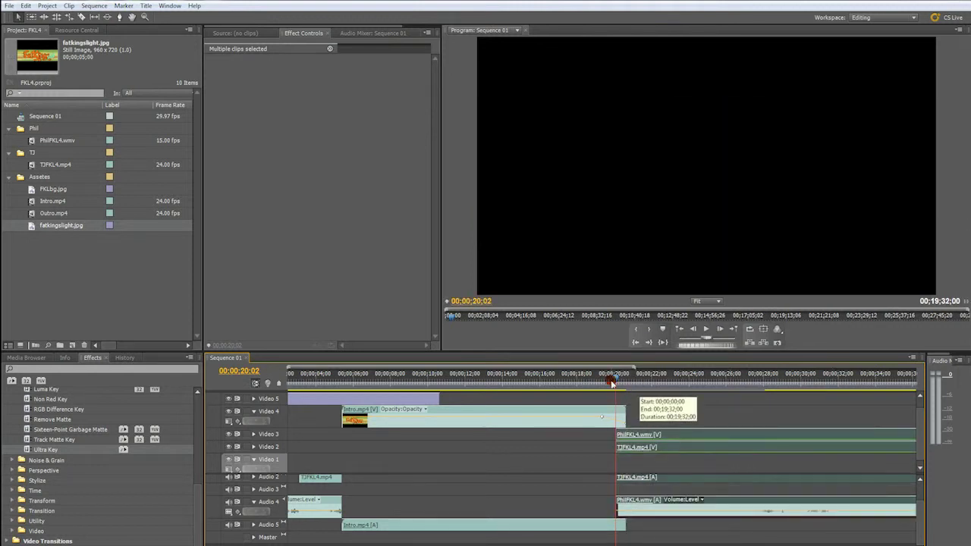
pyautogui.moveTo(615, 381); pyautogui.dragTo(567, 381)
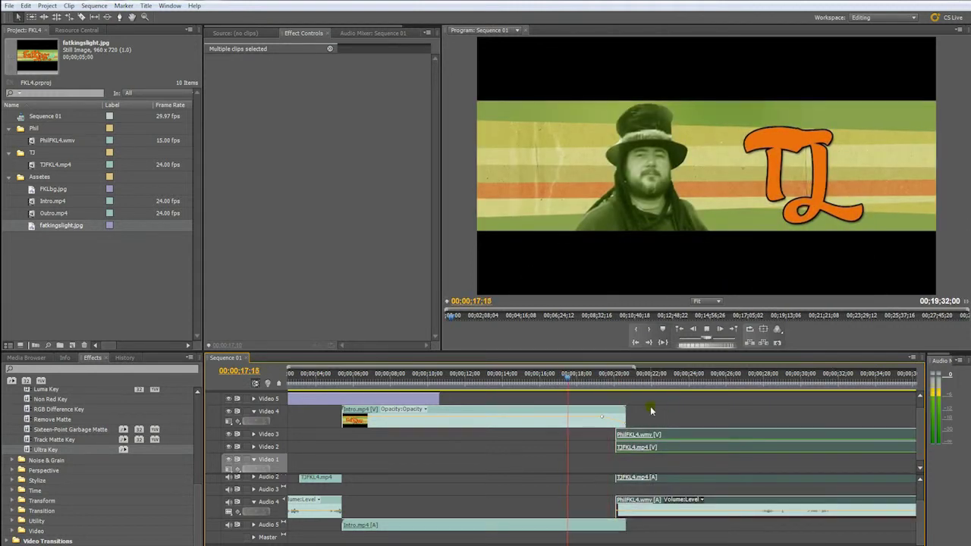
pyautogui.press('space')
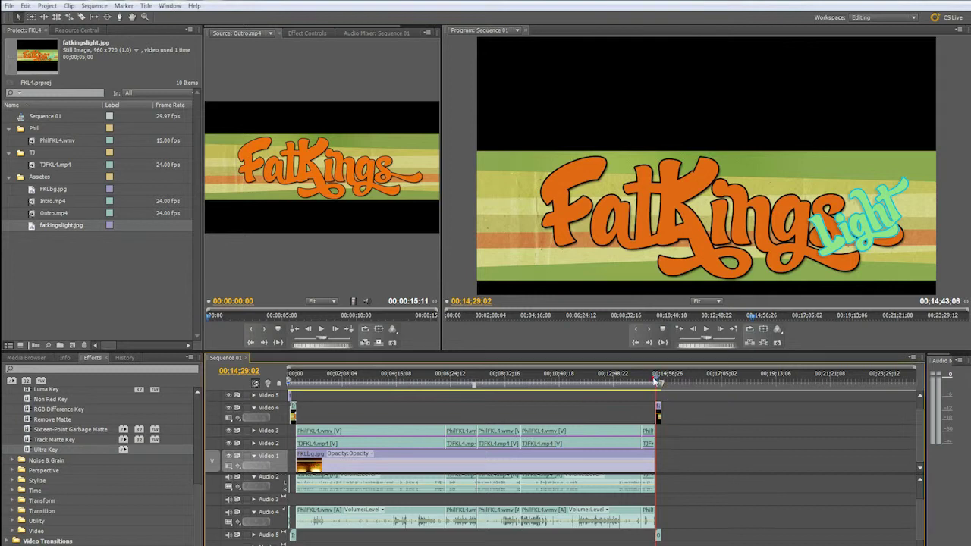
# Select PhilFKL4.wmv in the timeline and choose File > Export > Media
pyautogui.moveTo(655, 380); pyautogui.dragTo(661, 414)
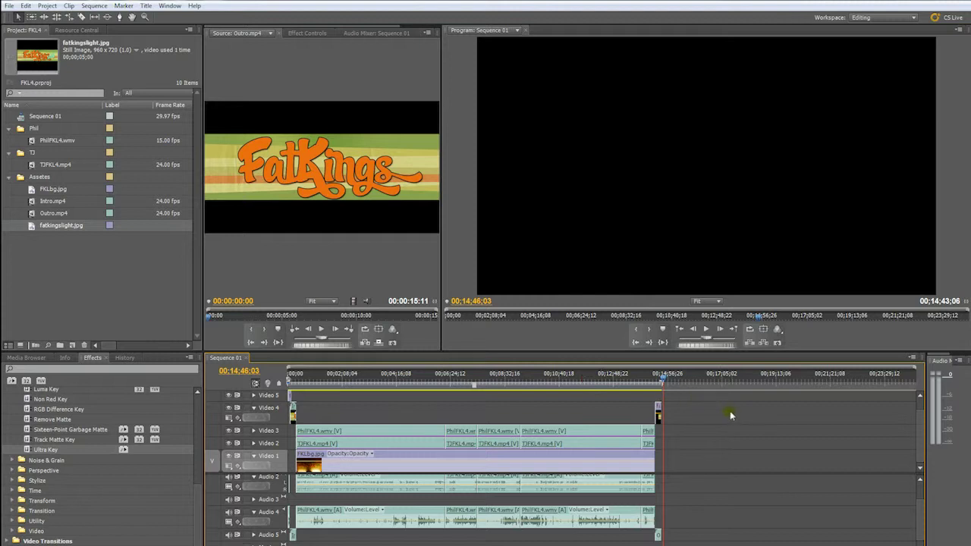
pyautogui.click(598, 436)
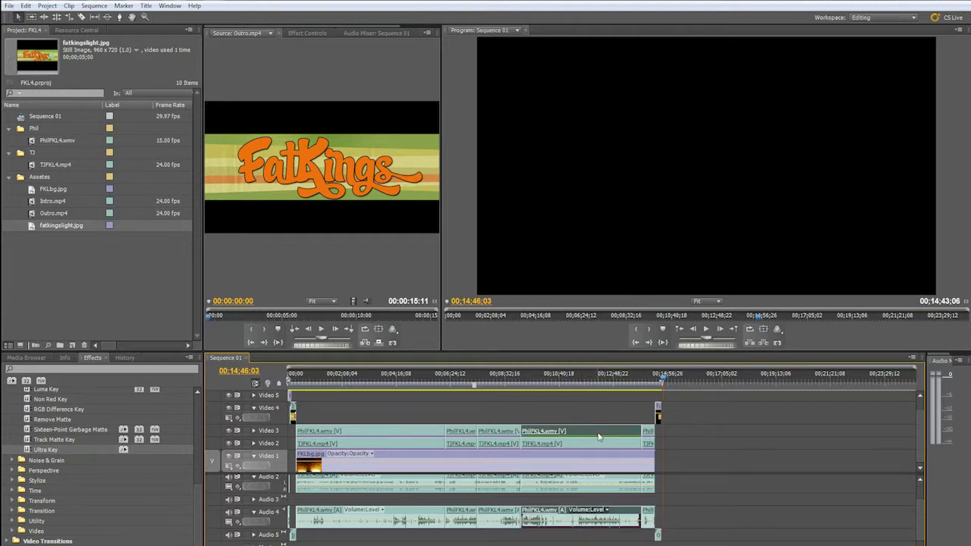
pyautogui.click(9, 6)
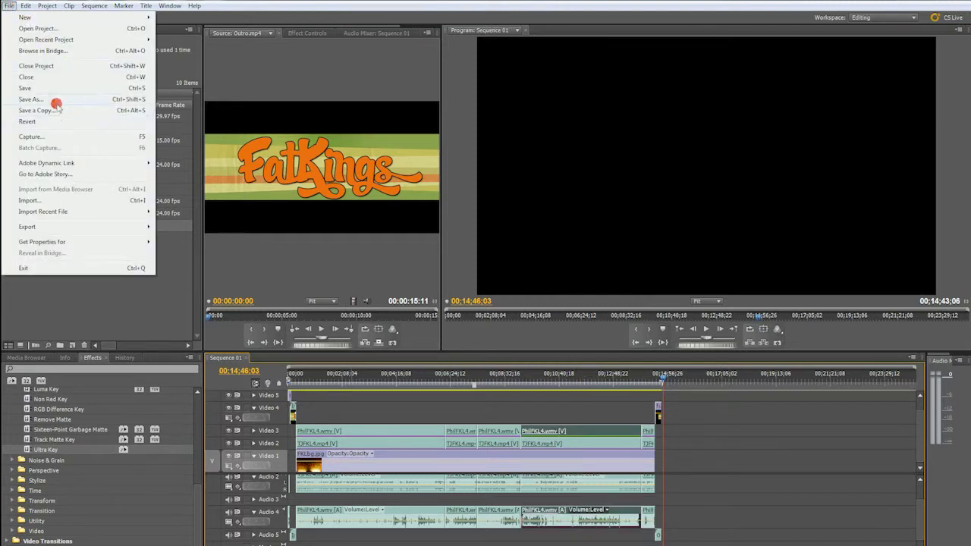
pyautogui.moveTo(125, 231)
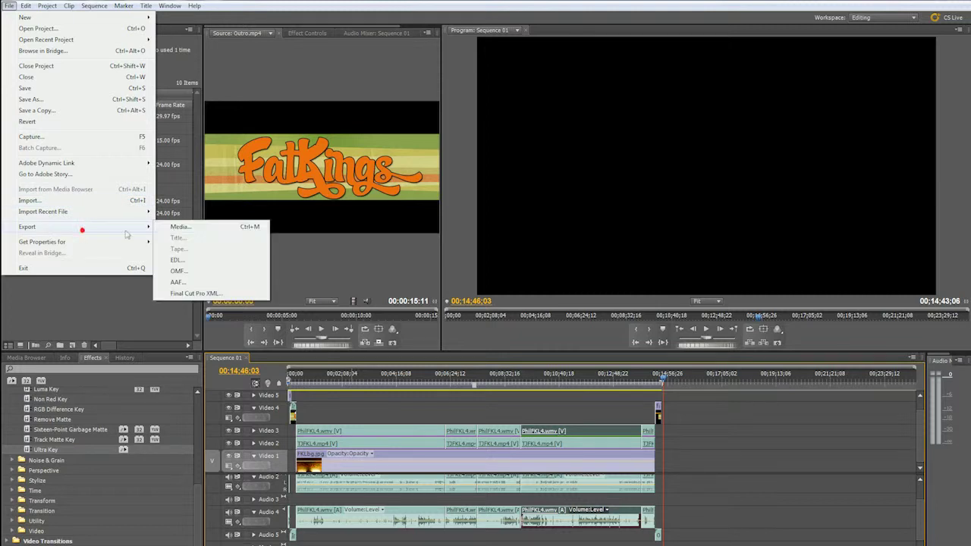
pyautogui.click(179, 227)
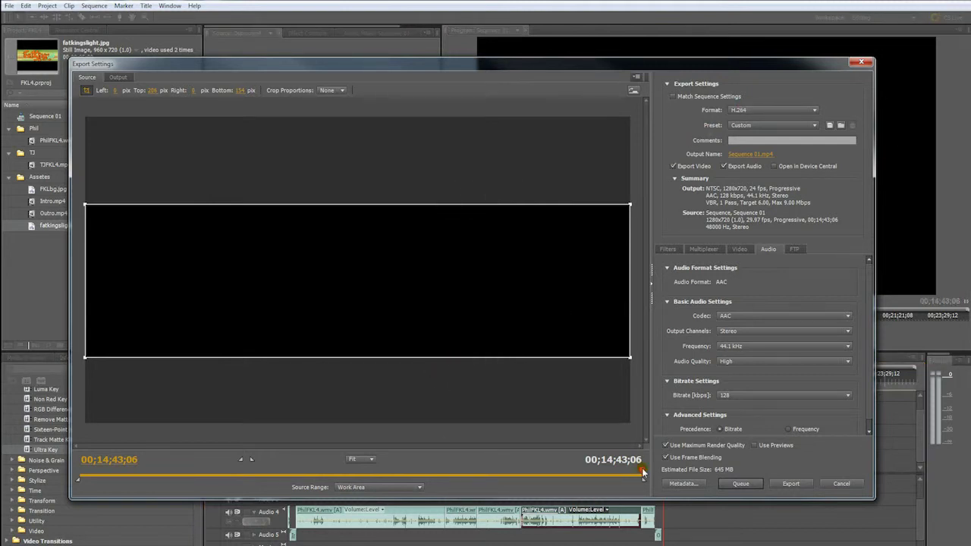
pyautogui.moveTo(642, 472); pyautogui.dragTo(444, 471)
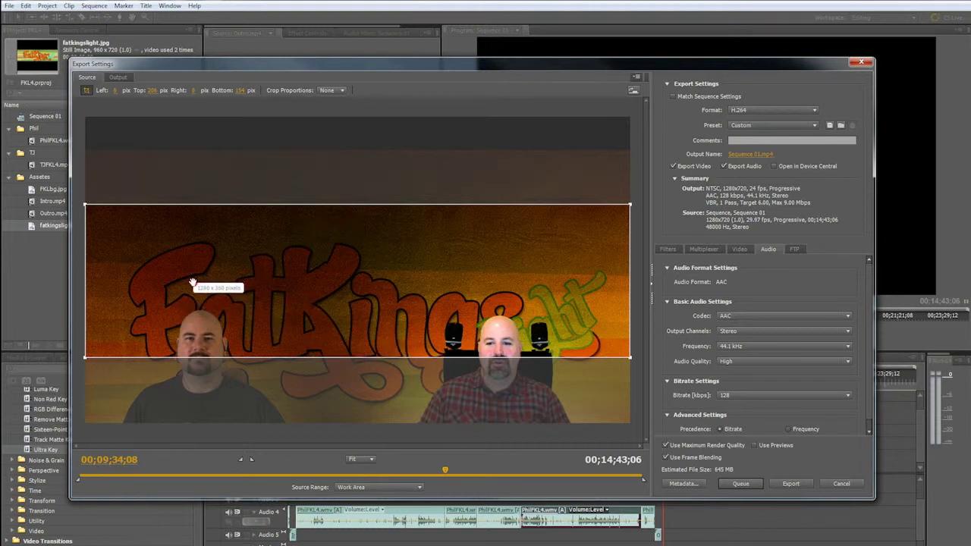
pyautogui.moveTo(202, 217); pyautogui.dragTo(177, 332)
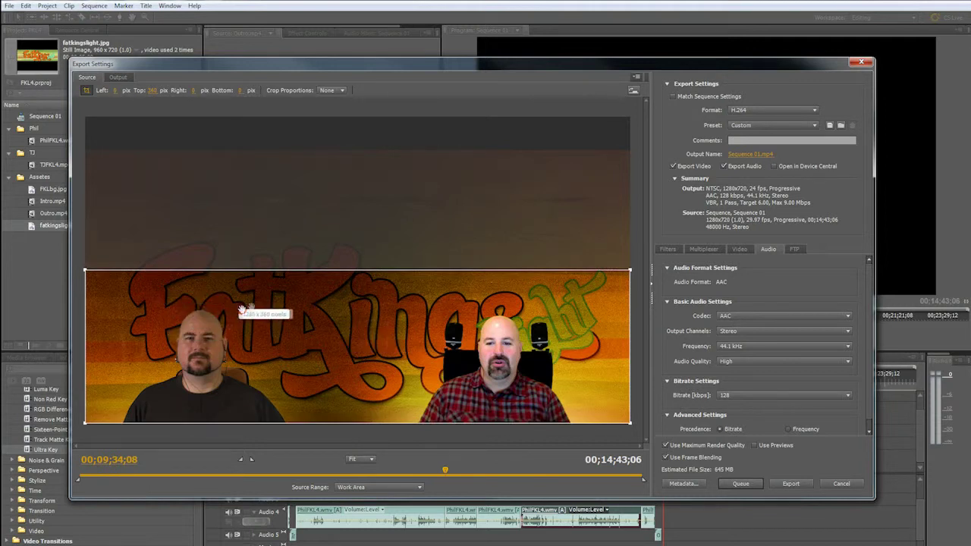
pyautogui.moveTo(311, 270); pyautogui.dragTo(311, 269)
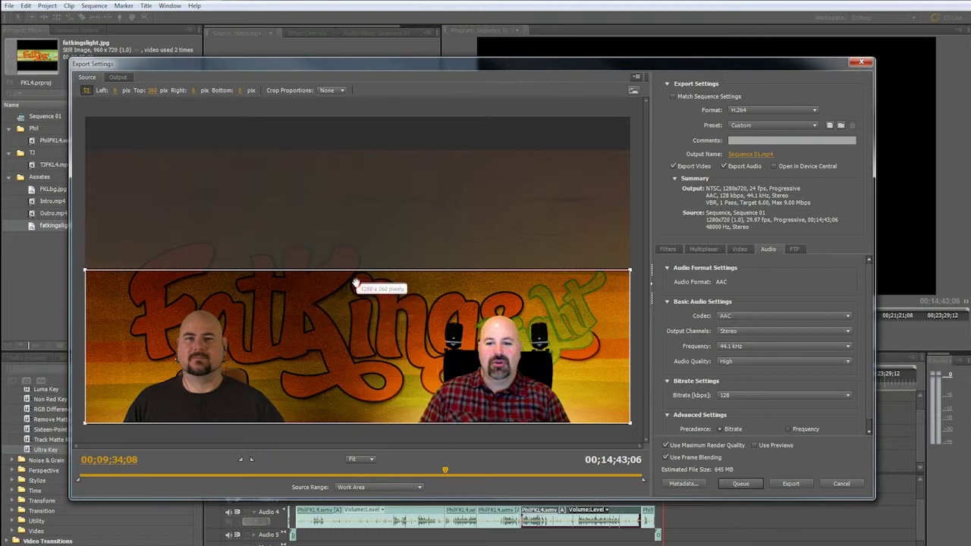
pyautogui.moveTo(353, 270); pyautogui.dragTo(357, 238)
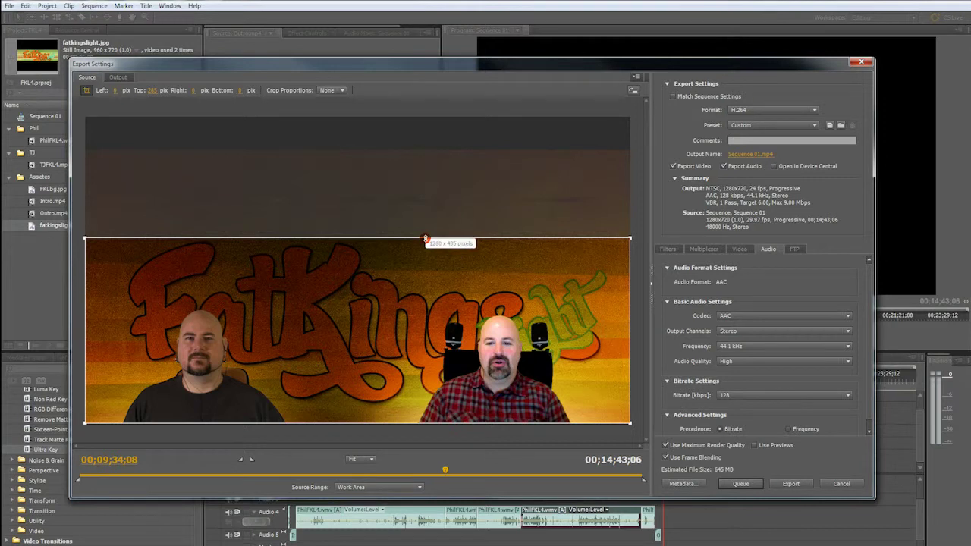
# Close export settings and nudge the FKLbg.jpg background about 22 pixels down at 00:13:58:09
pyautogui.click(841, 483)
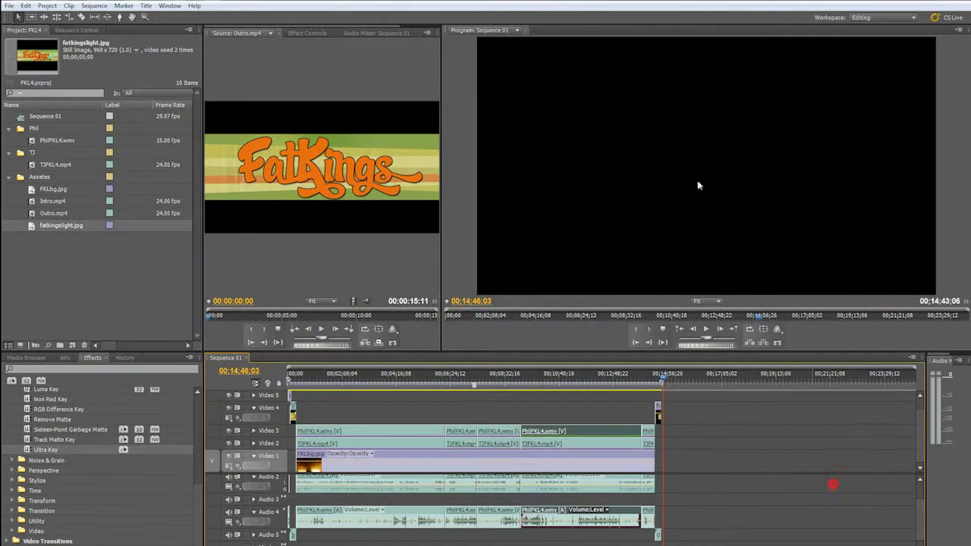
pyautogui.moveTo(670, 377); pyautogui.dragTo(643, 377)
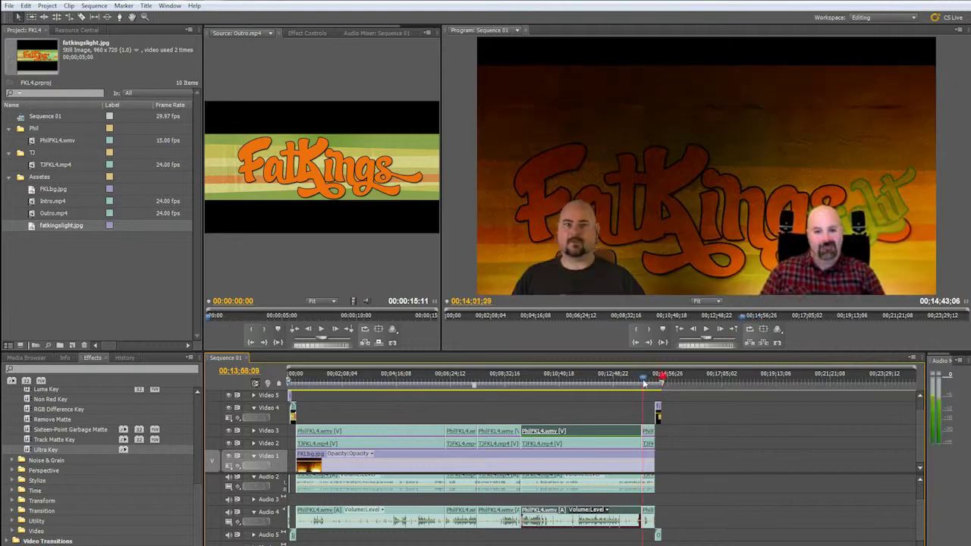
pyautogui.click(603, 464)
pyautogui.click(630, 96)
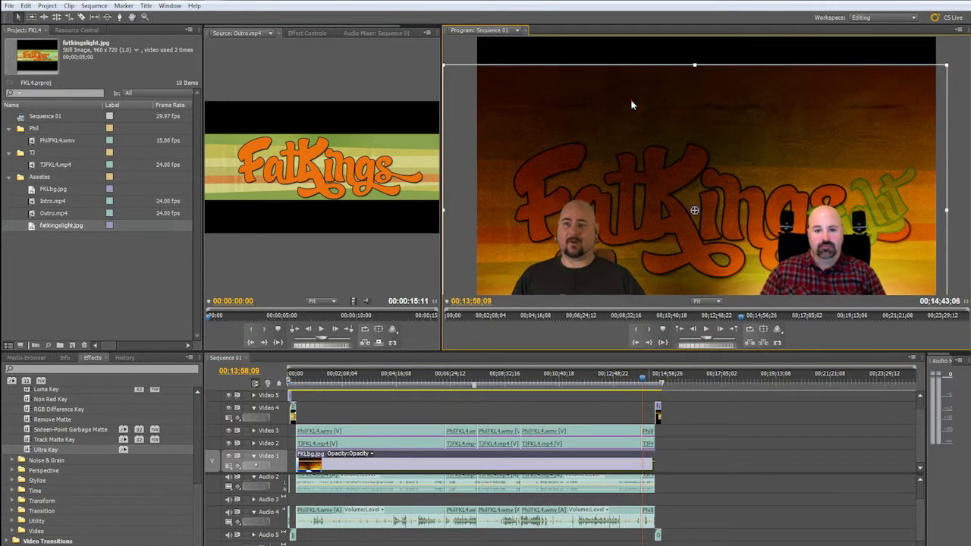
pyautogui.moveTo(630, 97)
pyautogui.mouseDown()
pyautogui.moveTo(627, 134)
pyautogui.moveTo(627, 111)
pyautogui.mouseUp()
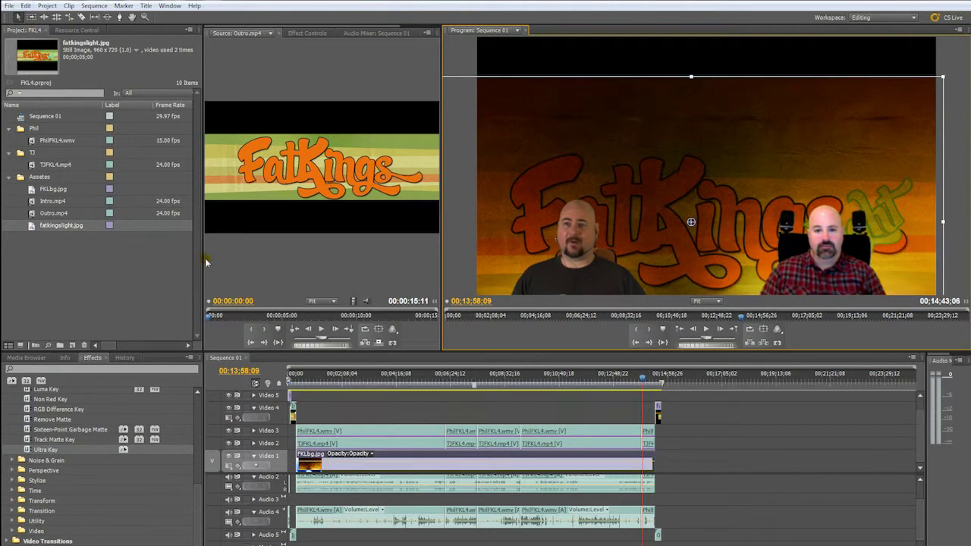
pyautogui.click(687, 410)
# Preview the top crop in Export Media settings, then cancel the export
pyautogui.click(620, 430)
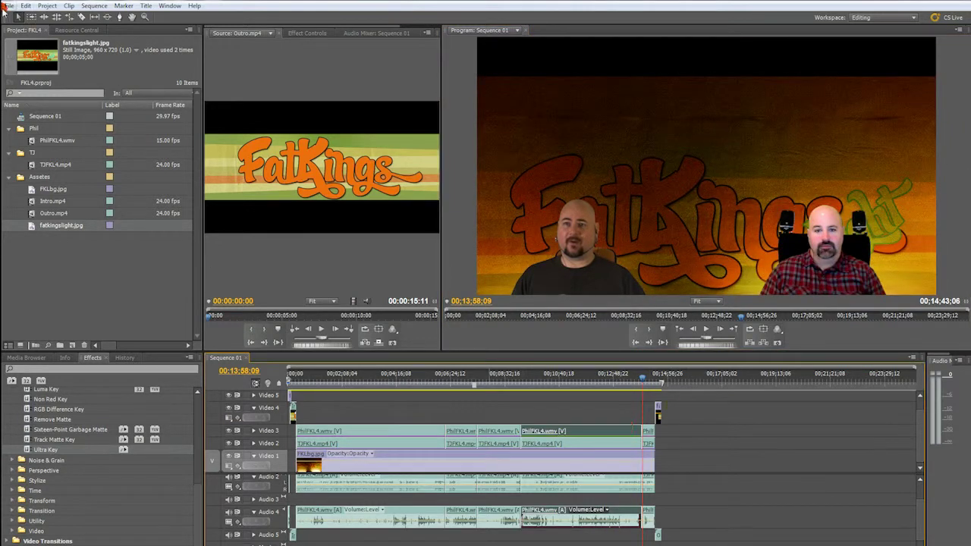
pyautogui.click(4, 6)
pyautogui.click(49, 226)
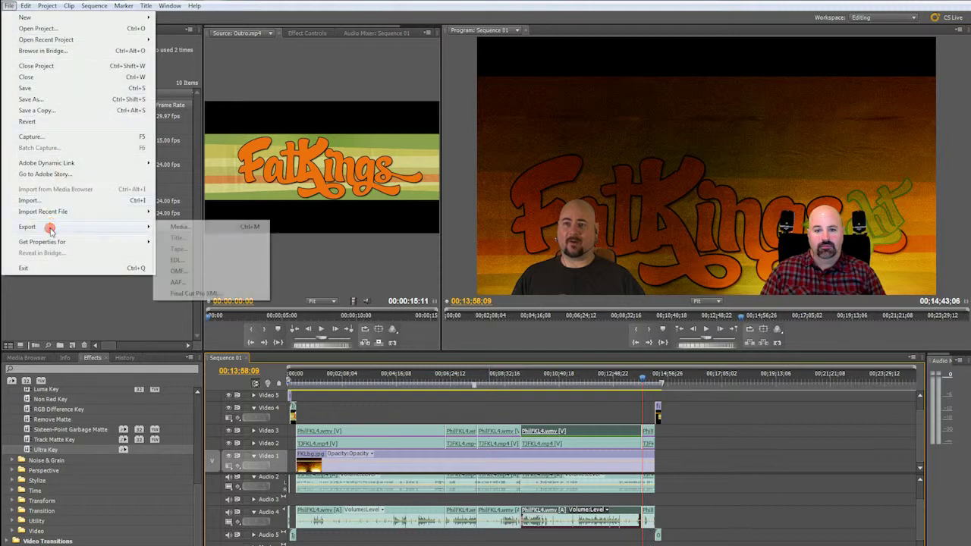
pyautogui.click(226, 227)
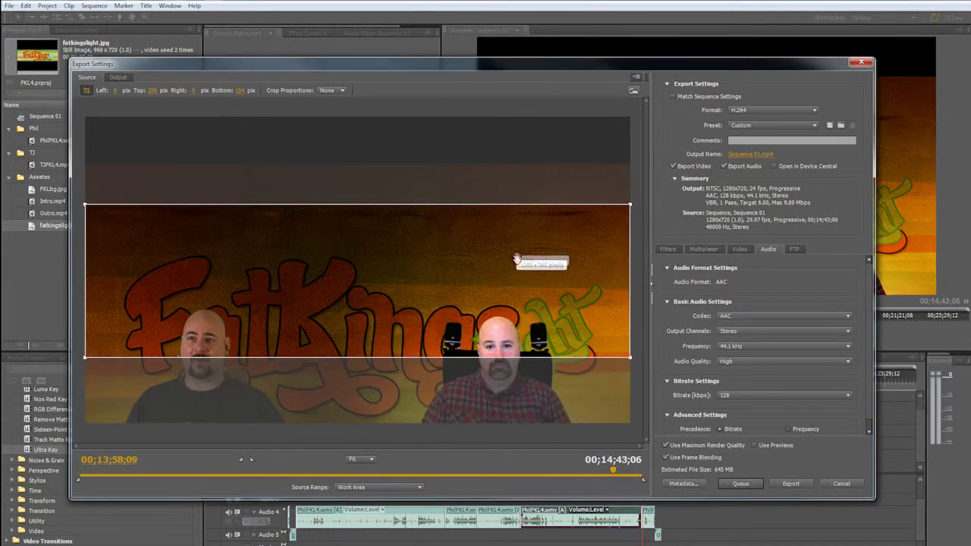
pyautogui.moveTo(516, 260); pyautogui.dragTo(482, 327)
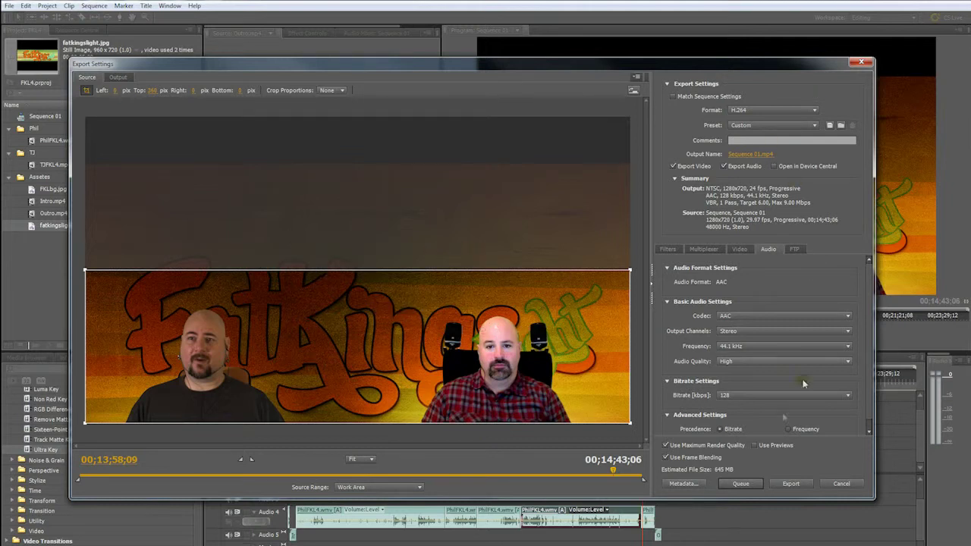
pyautogui.click(846, 483)
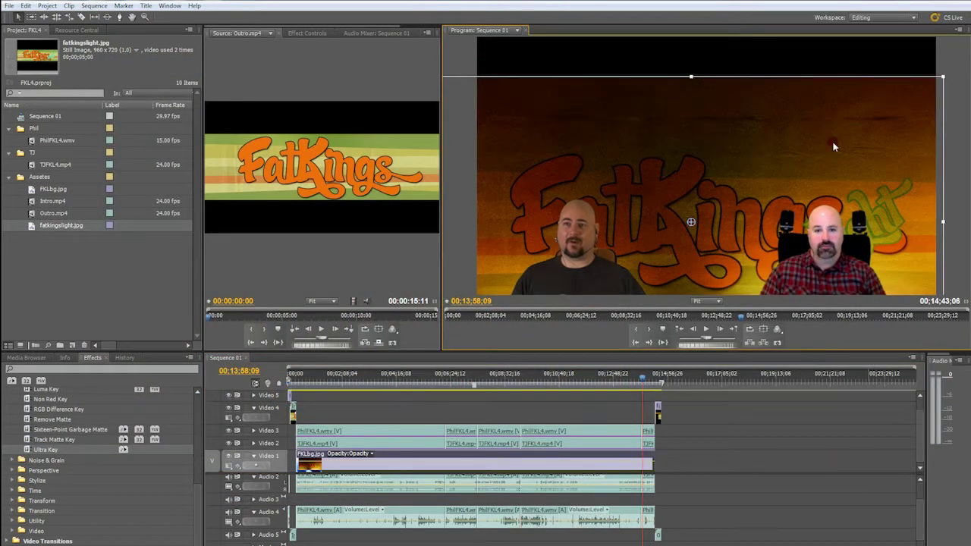
# Delete the background clip to compare, then undo to restore it
pyautogui.press('Delete')
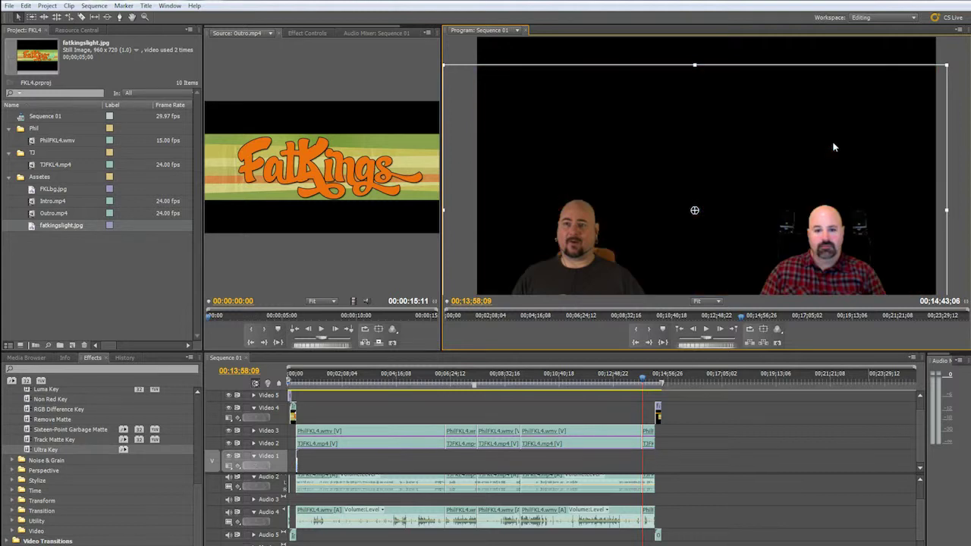
pyautogui.hotkey('ctrl', 'z')
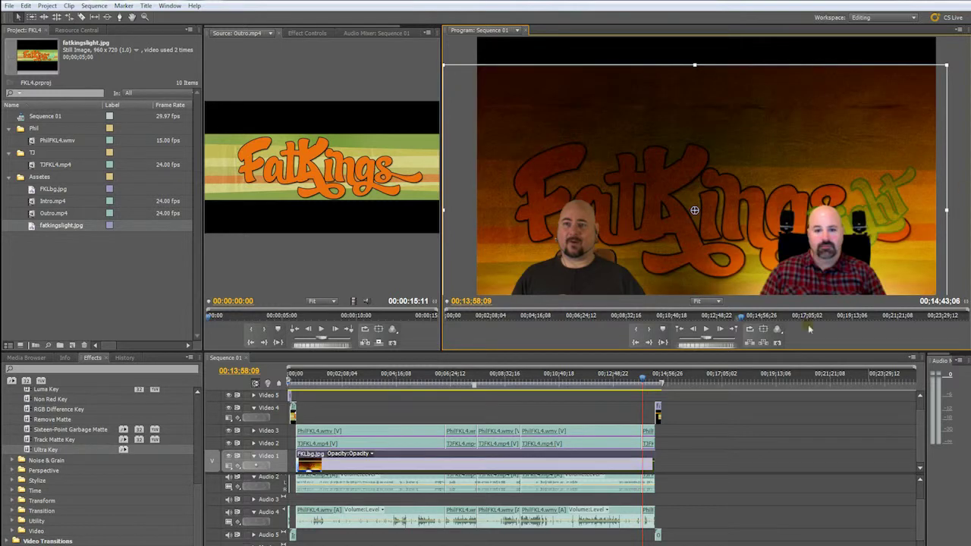
pyautogui.click(700, 465)
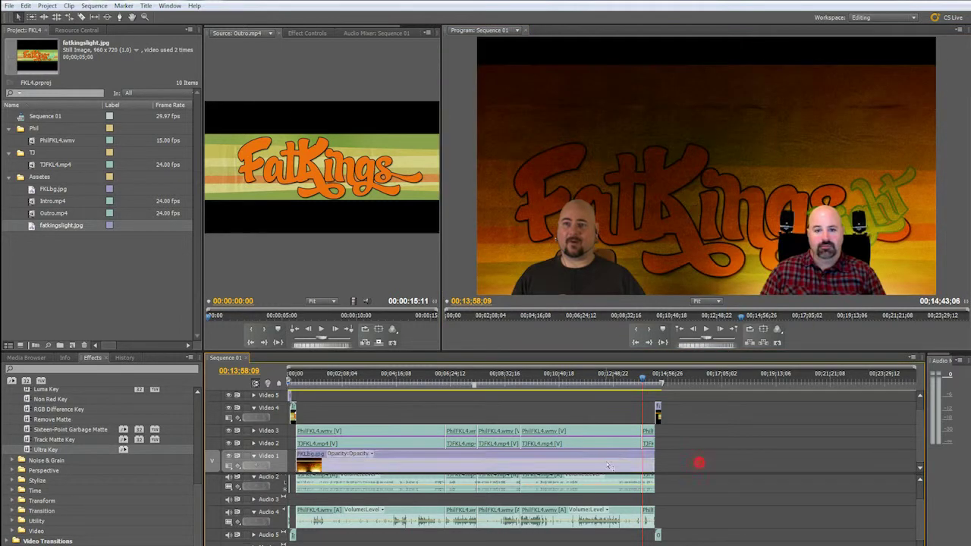
# Reopen File > Export > Media and crop about 277 pixels off the top
pyautogui.click(10, 6)
pyautogui.click(65, 231)
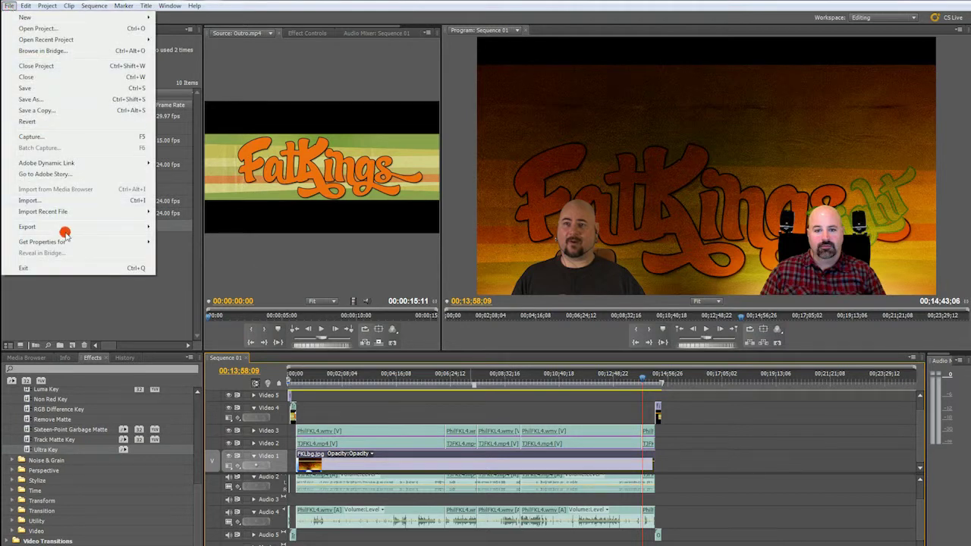
pyautogui.click(175, 230)
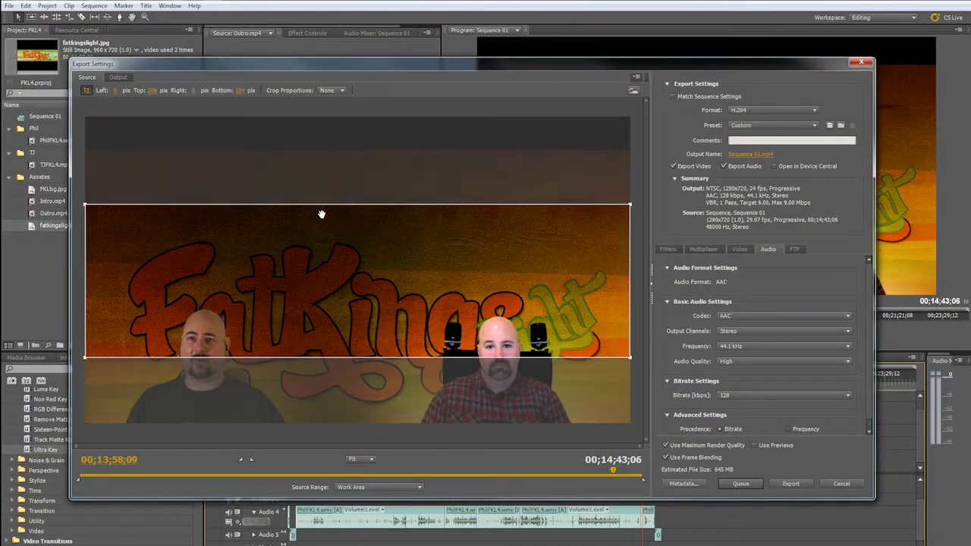
pyautogui.moveTo(321, 214); pyautogui.dragTo(304, 389)
pyautogui.moveTo(328, 269); pyautogui.dragTo(329, 235)
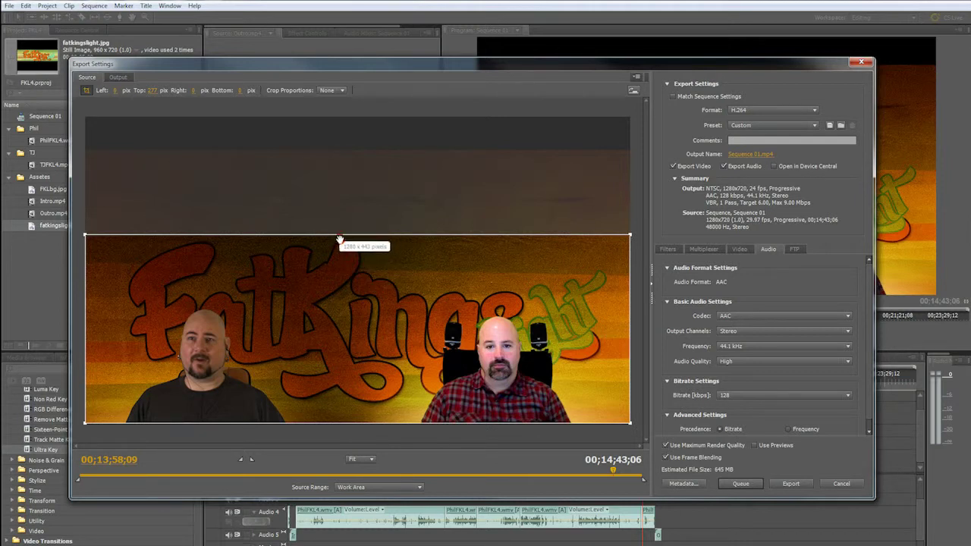
pyautogui.moveTo(338, 235); pyautogui.dragTo(338, 235)
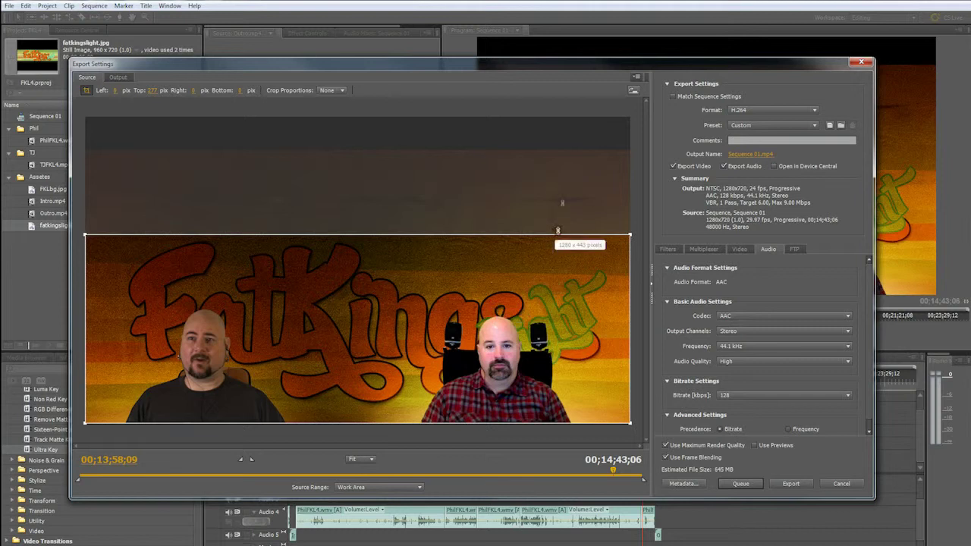
# Keep Custom preset, 128 kbps and 44.1 kHz audio, and ease the top crop to about 273
pyautogui.click(559, 194)
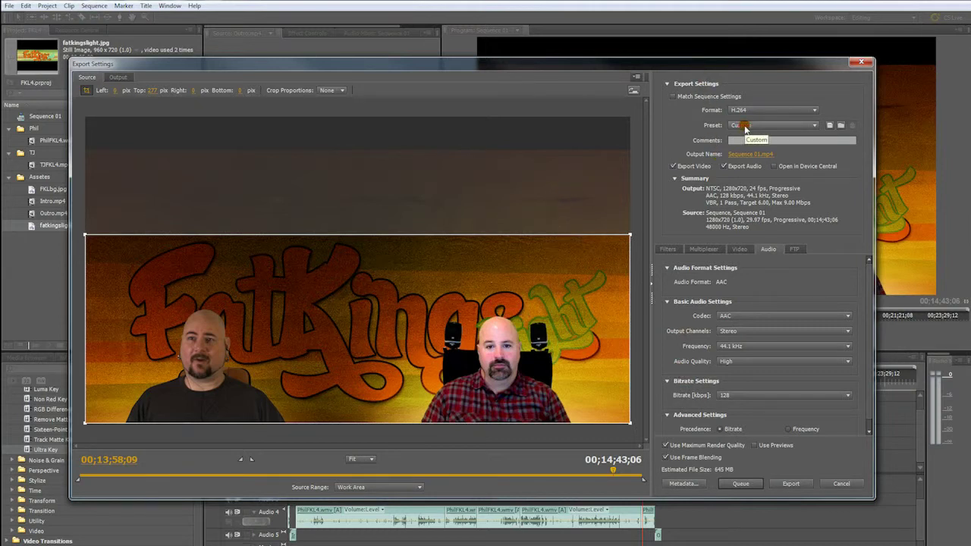
pyautogui.click(123, 65)
pyautogui.click(821, 126)
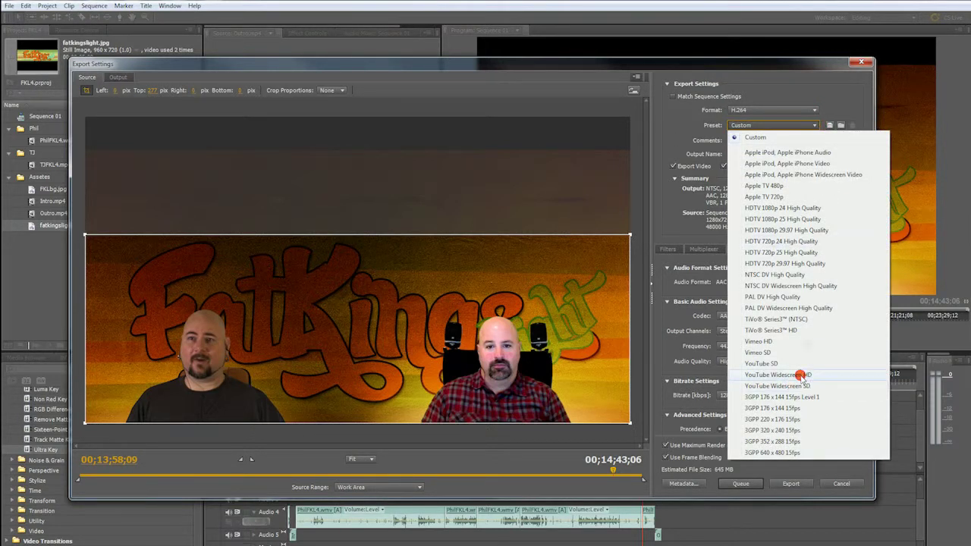
pyautogui.click(734, 63)
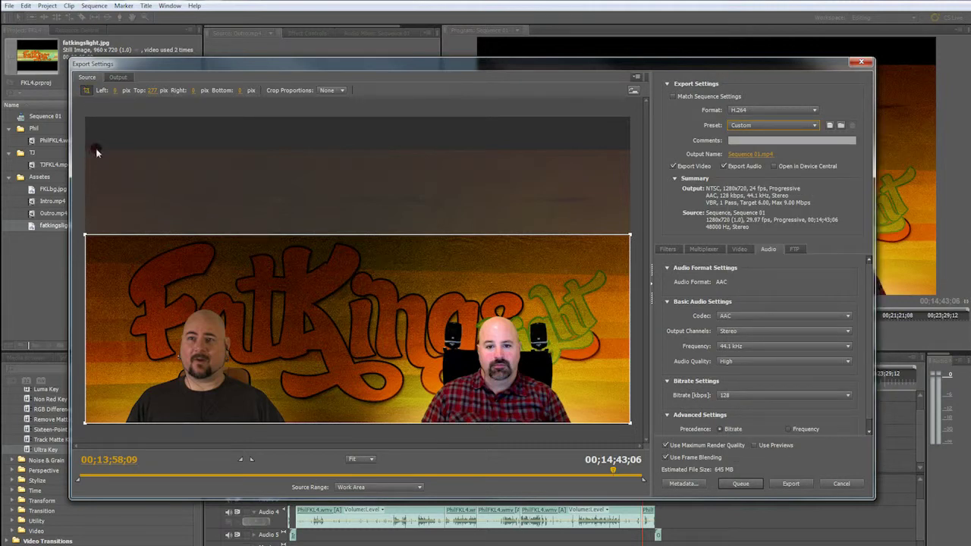
pyautogui.click(743, 396)
pyautogui.click(742, 396)
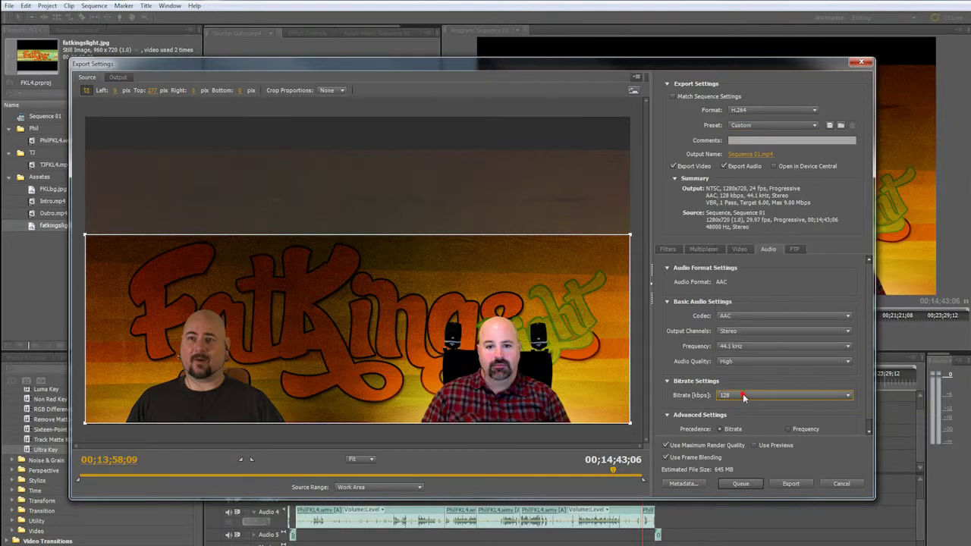
pyautogui.click(745, 346)
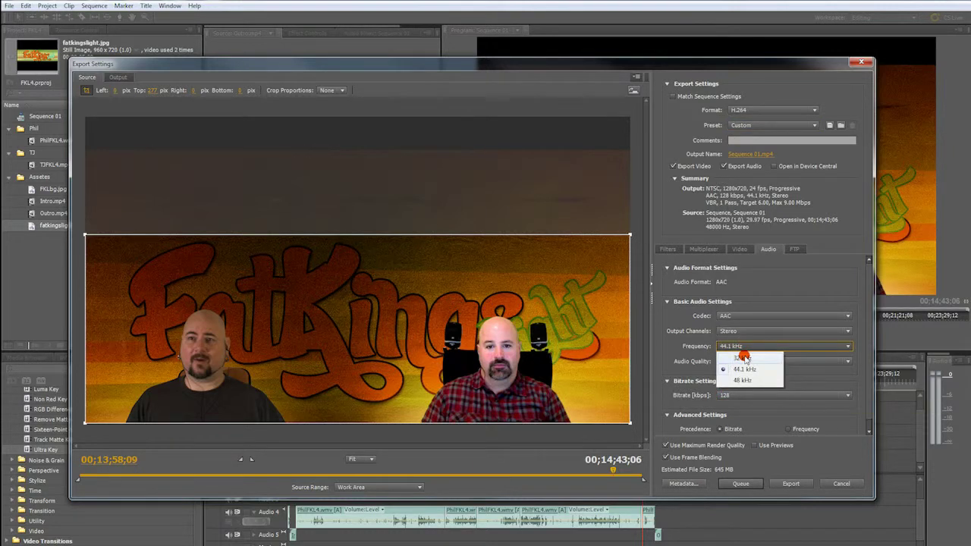
pyautogui.click(748, 347)
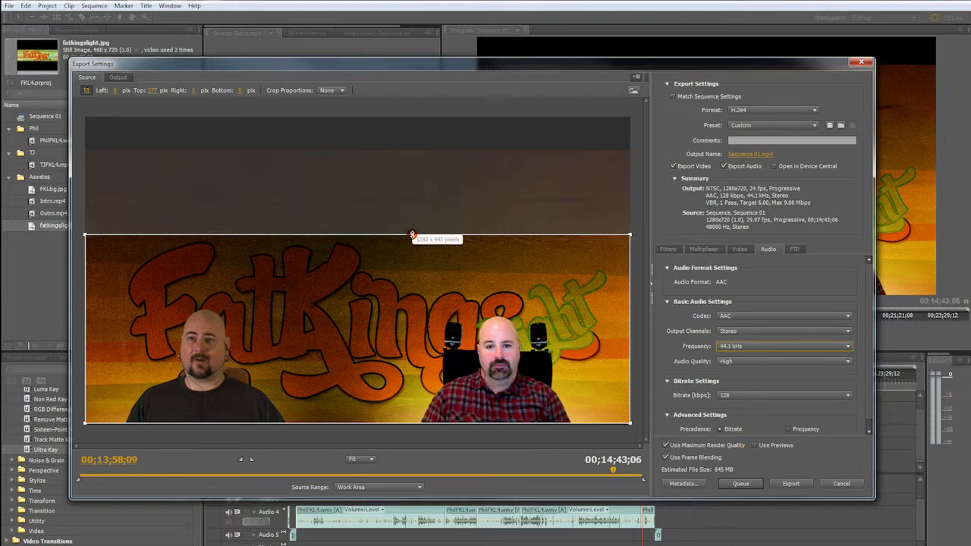
pyautogui.moveTo(412, 232); pyautogui.dragTo(412, 235)
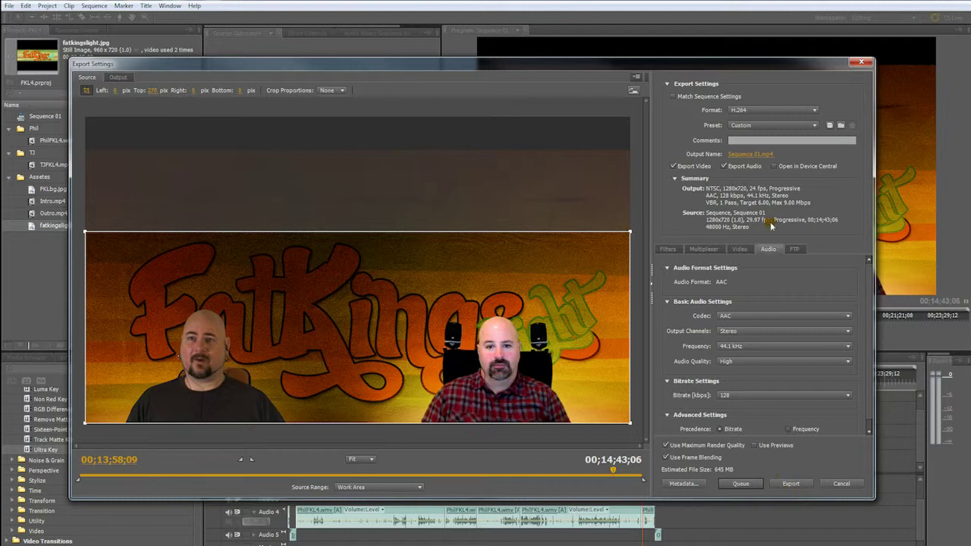
# Save the export as FKL4.mp4 in the FKL > EP4 folder
pyautogui.click(753, 155)
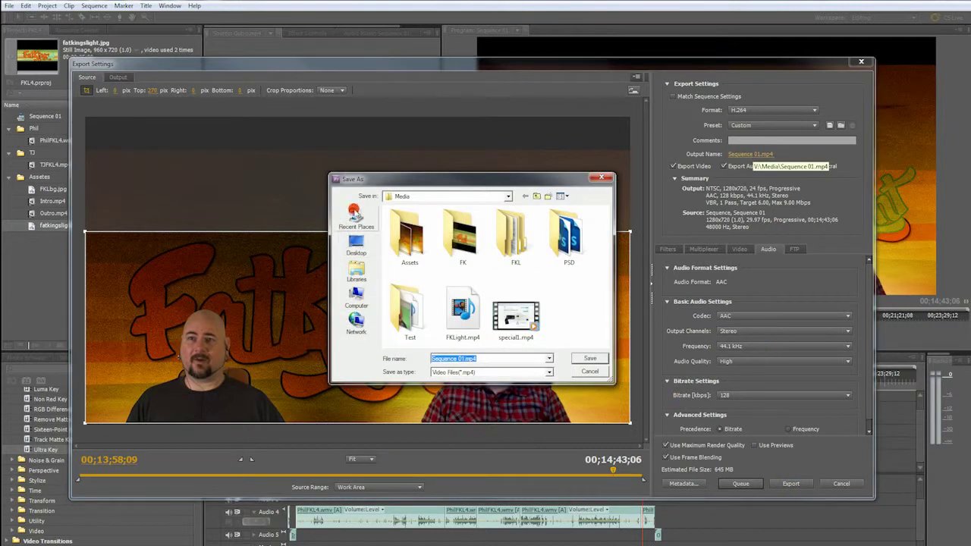
pyautogui.doubleClick(508, 231)
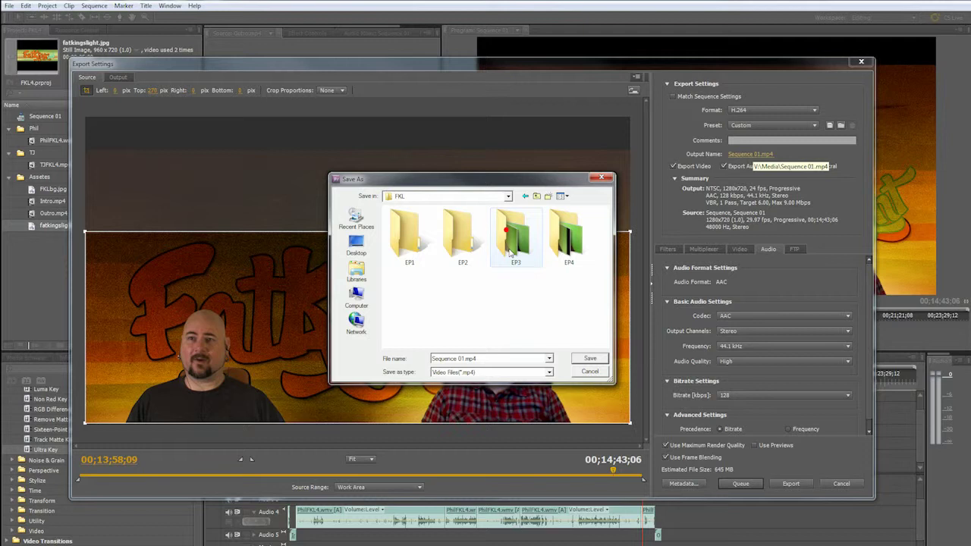
pyautogui.doubleClick(576, 231)
pyautogui.click(476, 356)
pyautogui.moveTo(476, 357); pyautogui.dragTo(265, 367)
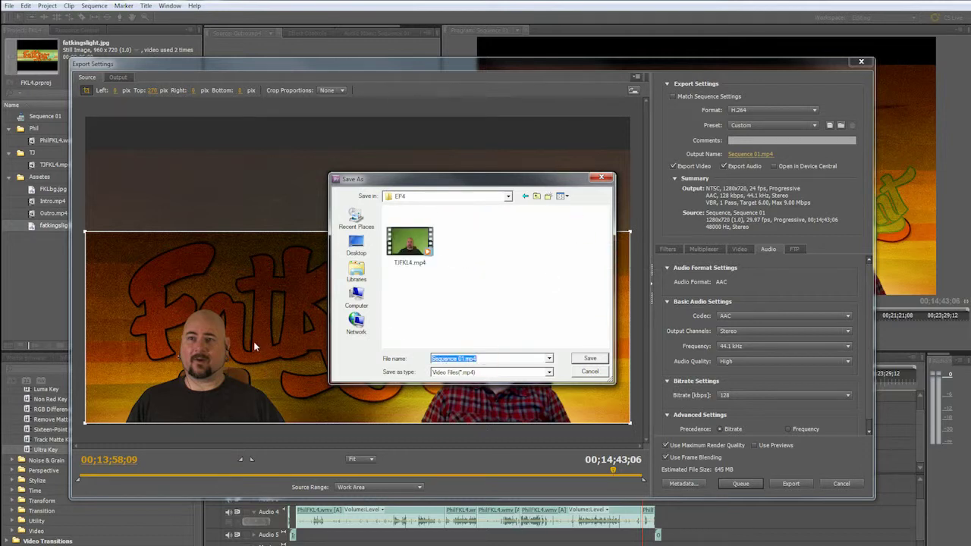
pyautogui.write('FKL4')
pyautogui.click(590, 358)
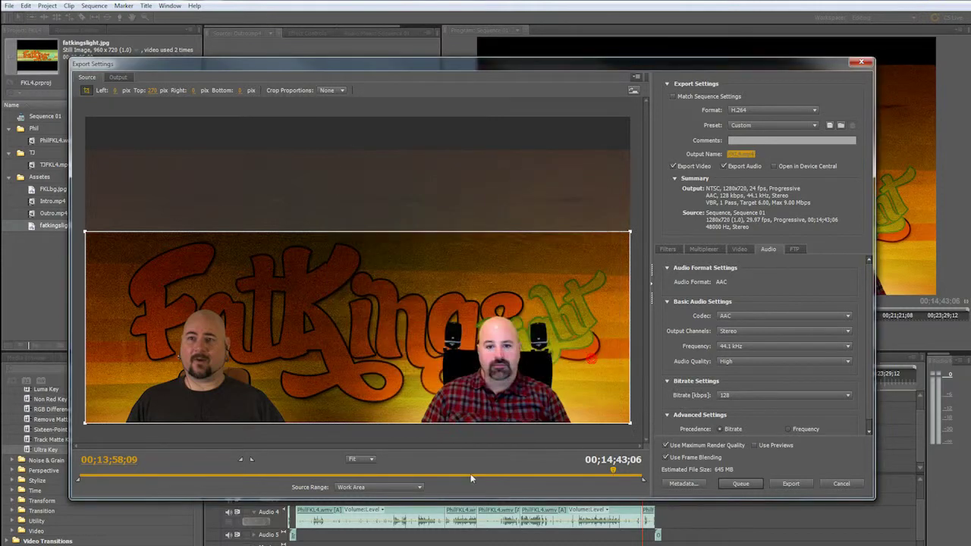
# Export Sequence 01 to begin encoding FKL4.mp4
pyautogui.click(788, 483)
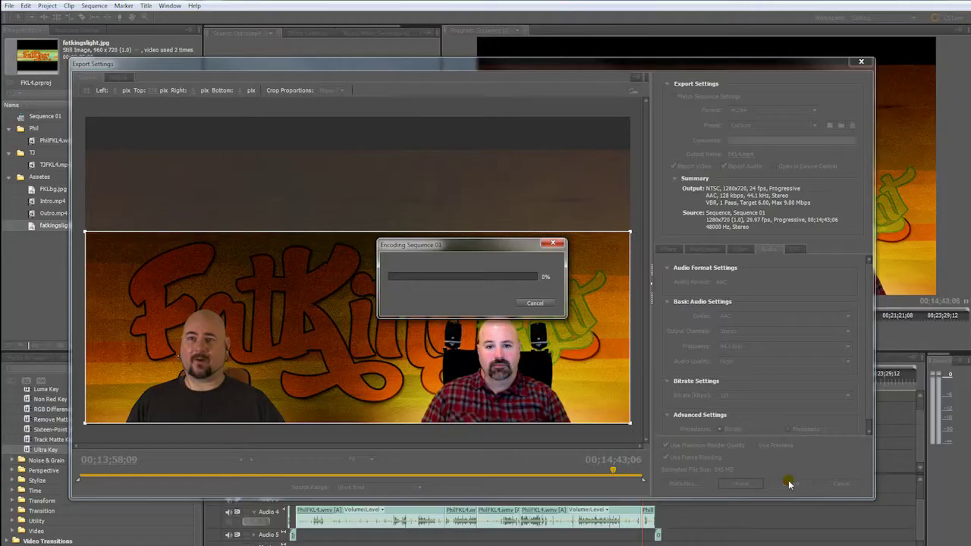